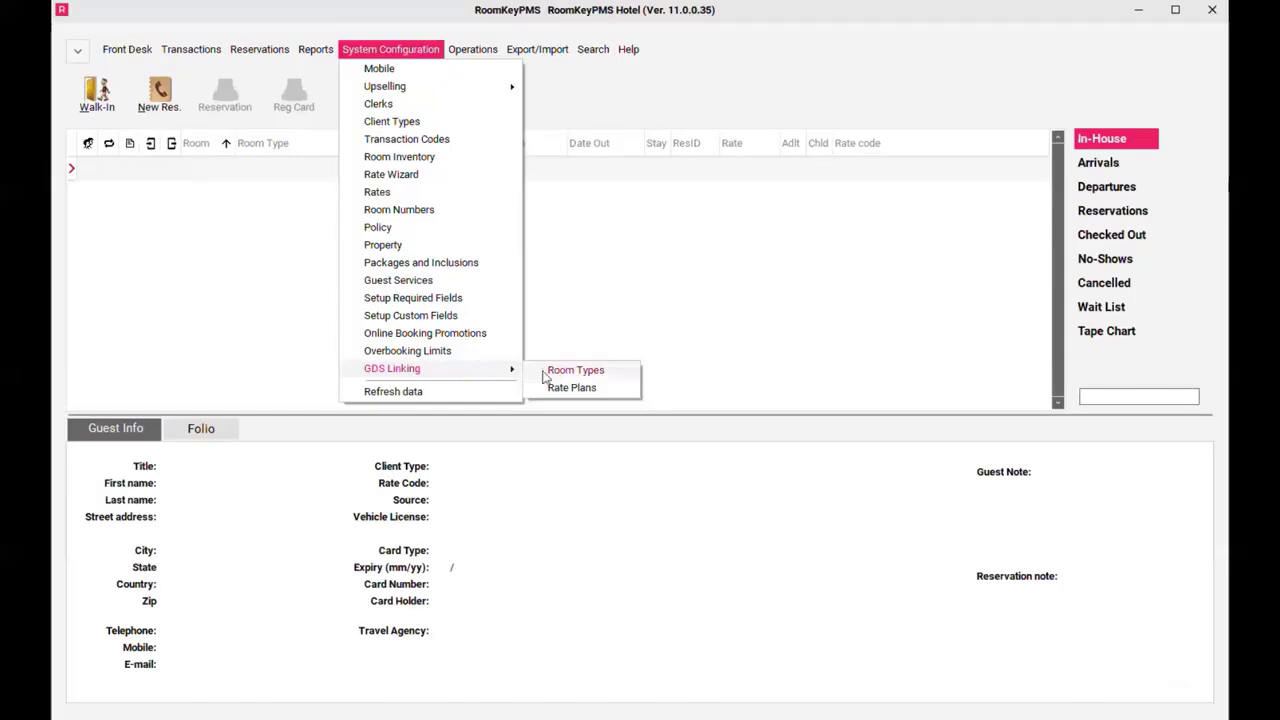
# Add a GDS room type link for room type SQQ with GDS type Site Minder and GDS room code SQQ, and post it.
pyautogui.click(545, 373)
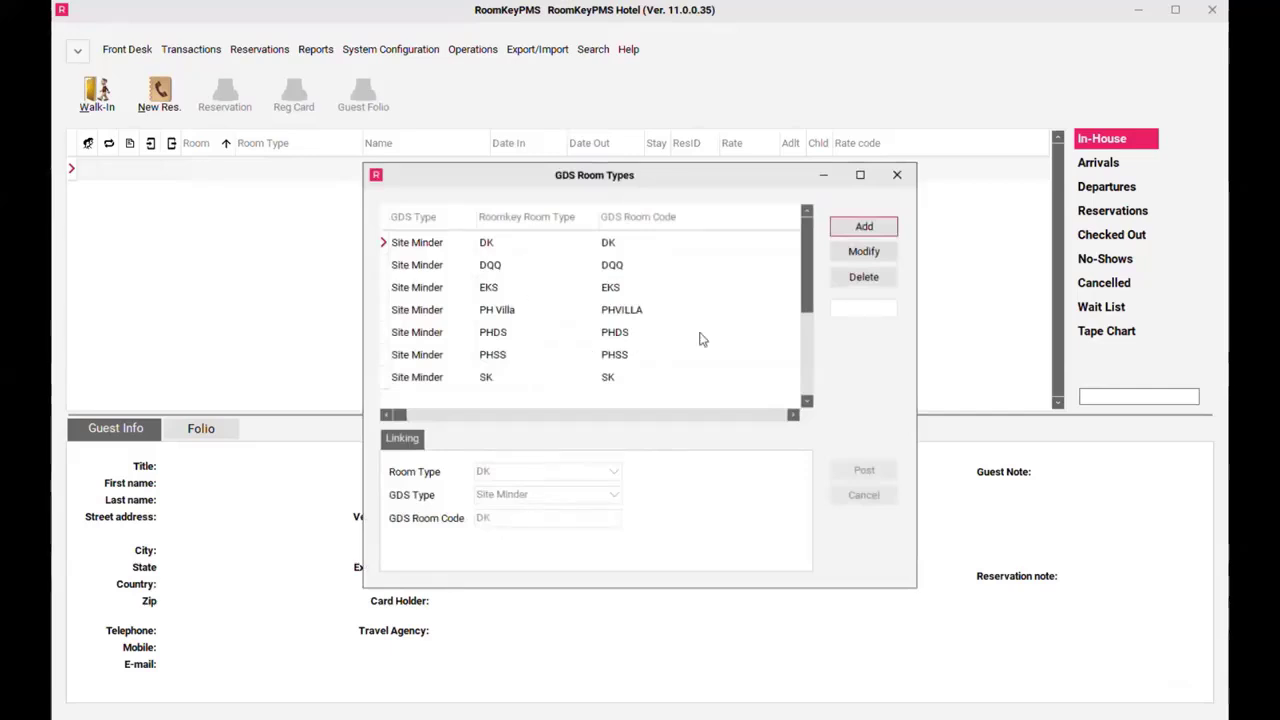
pyautogui.moveTo(809, 310); pyautogui.dragTo(820, 403)
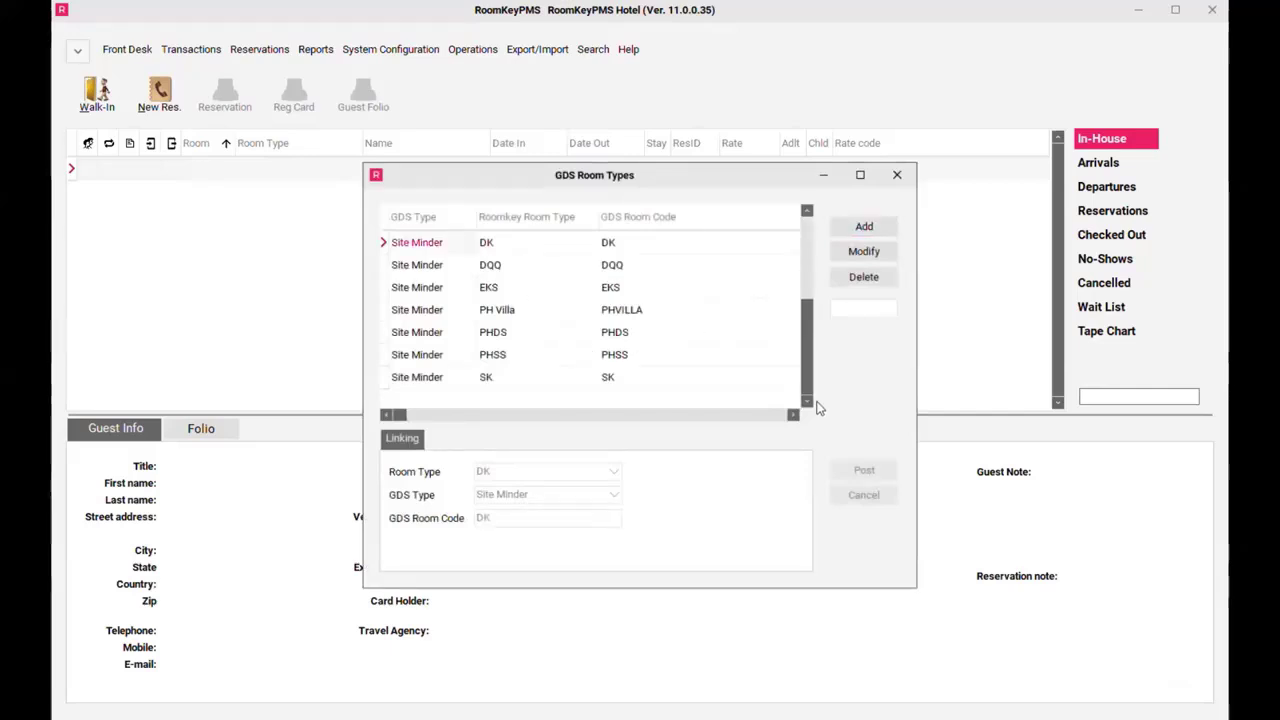
pyautogui.click(884, 230)
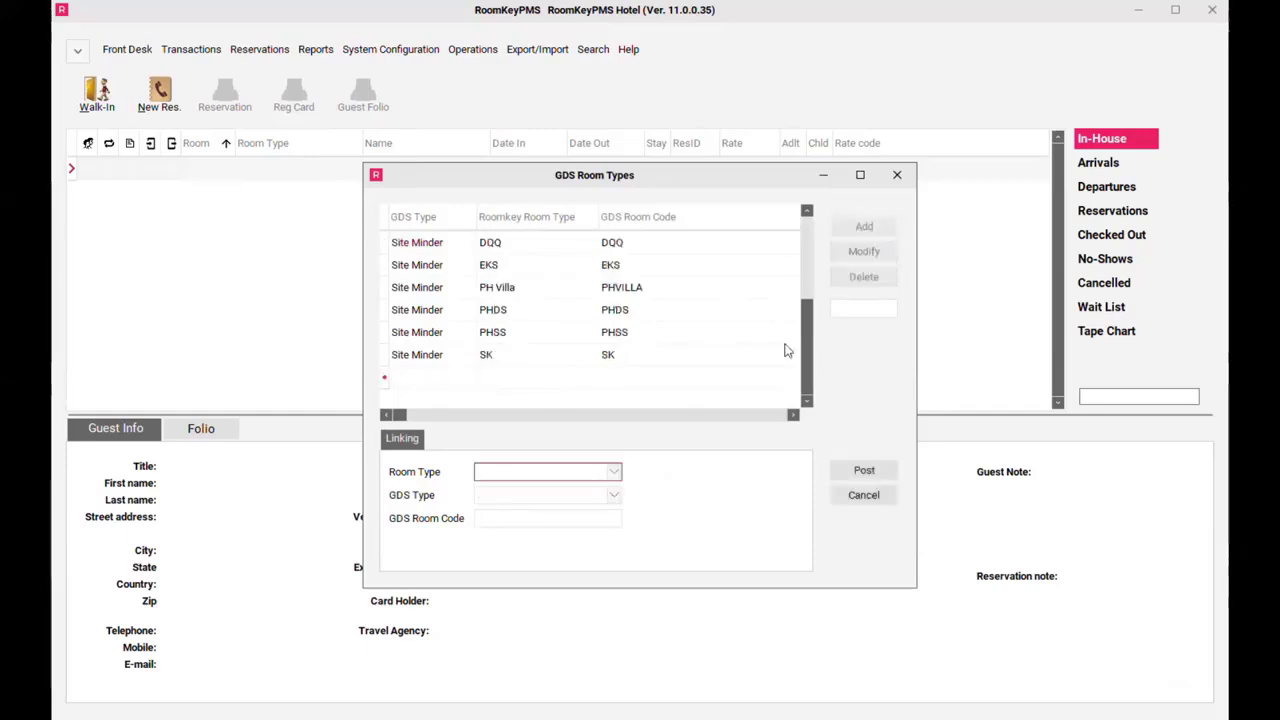
pyautogui.click(616, 473)
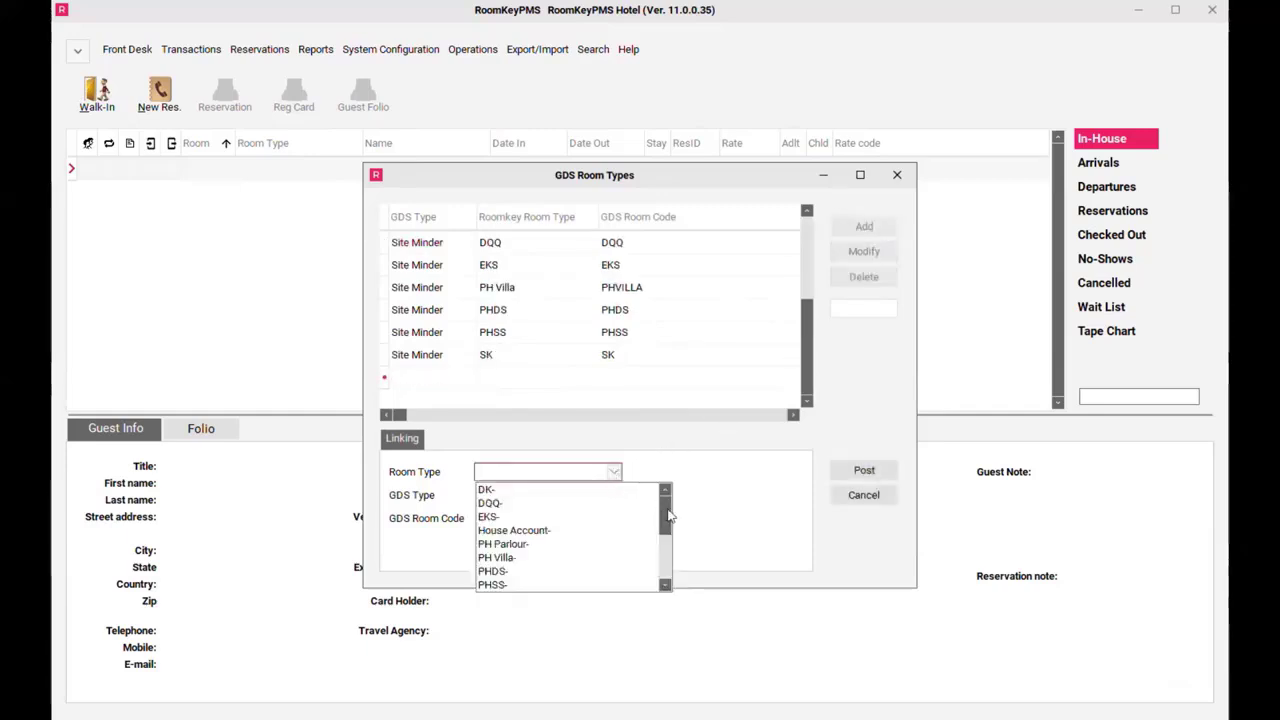
pyautogui.moveTo(667, 510); pyautogui.dragTo(668, 574)
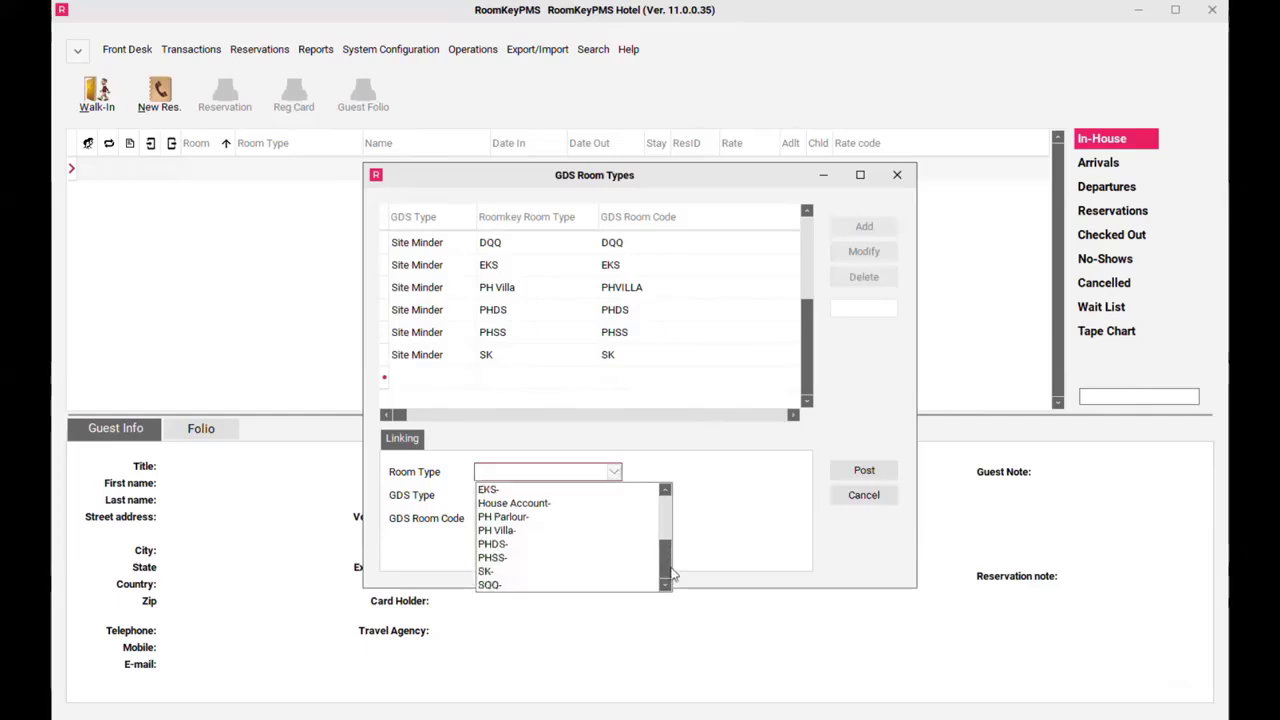
pyautogui.click(600, 585)
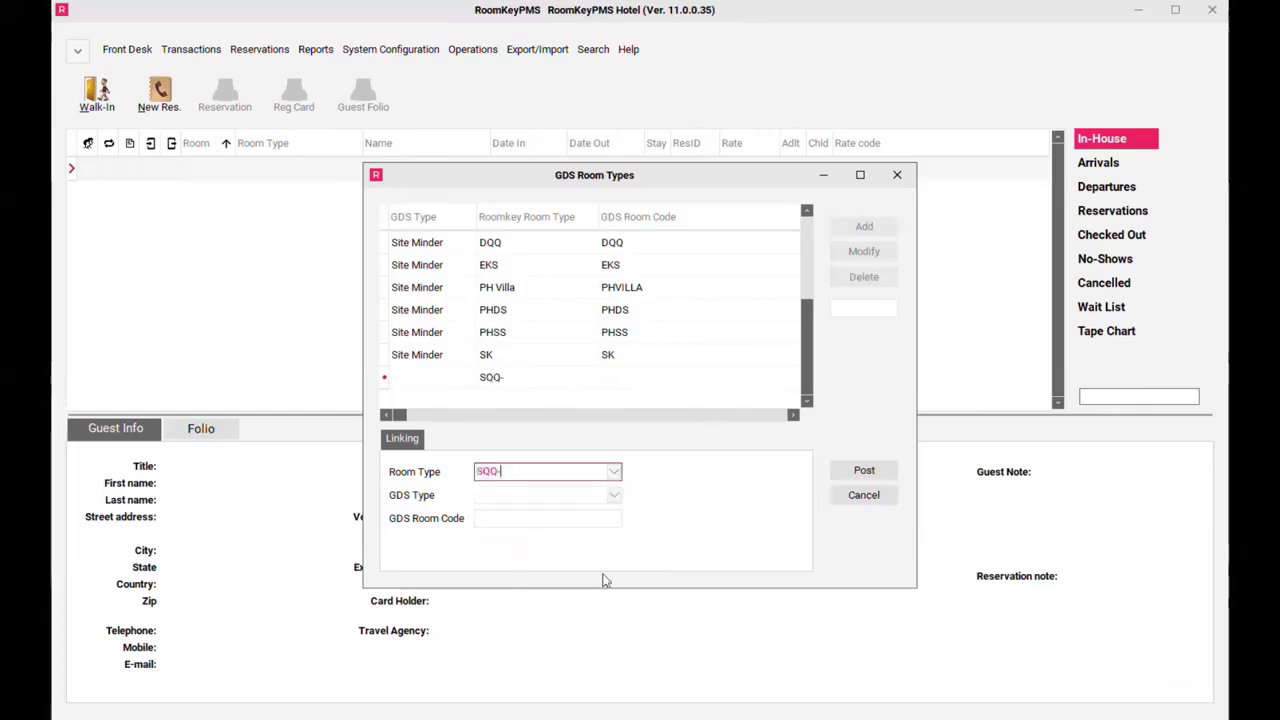
pyautogui.click(615, 497)
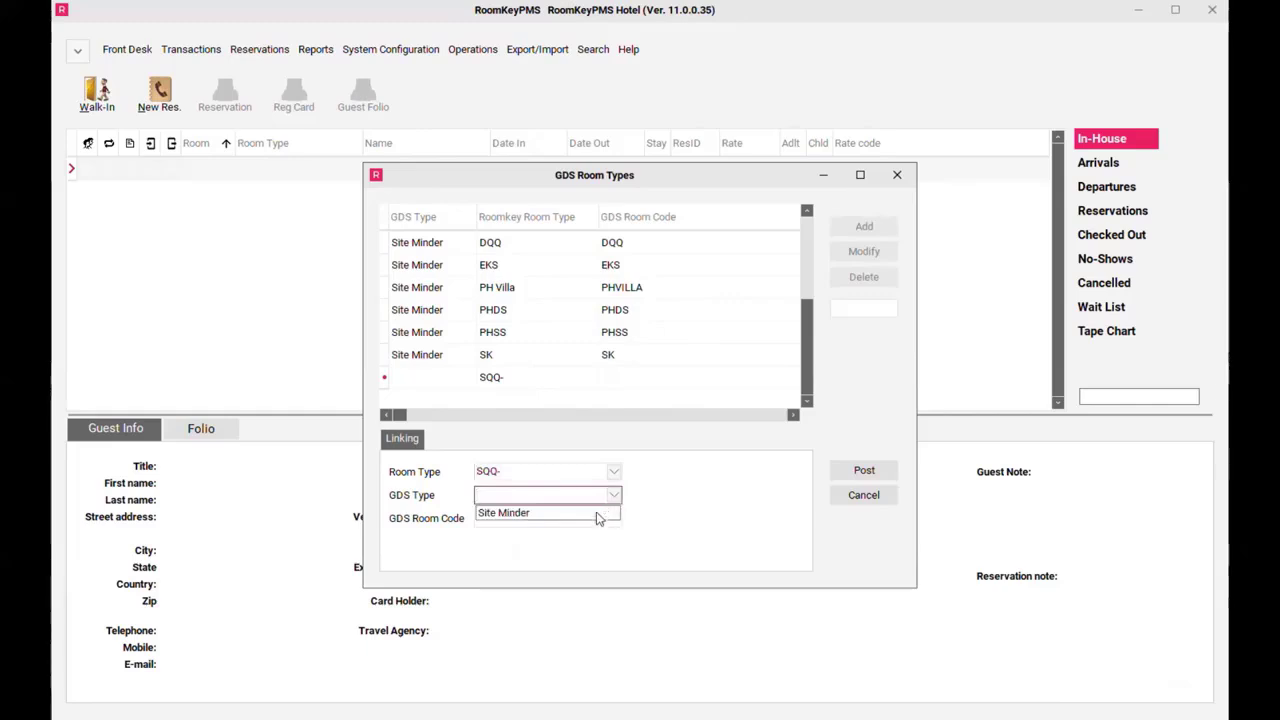
pyautogui.click(597, 515)
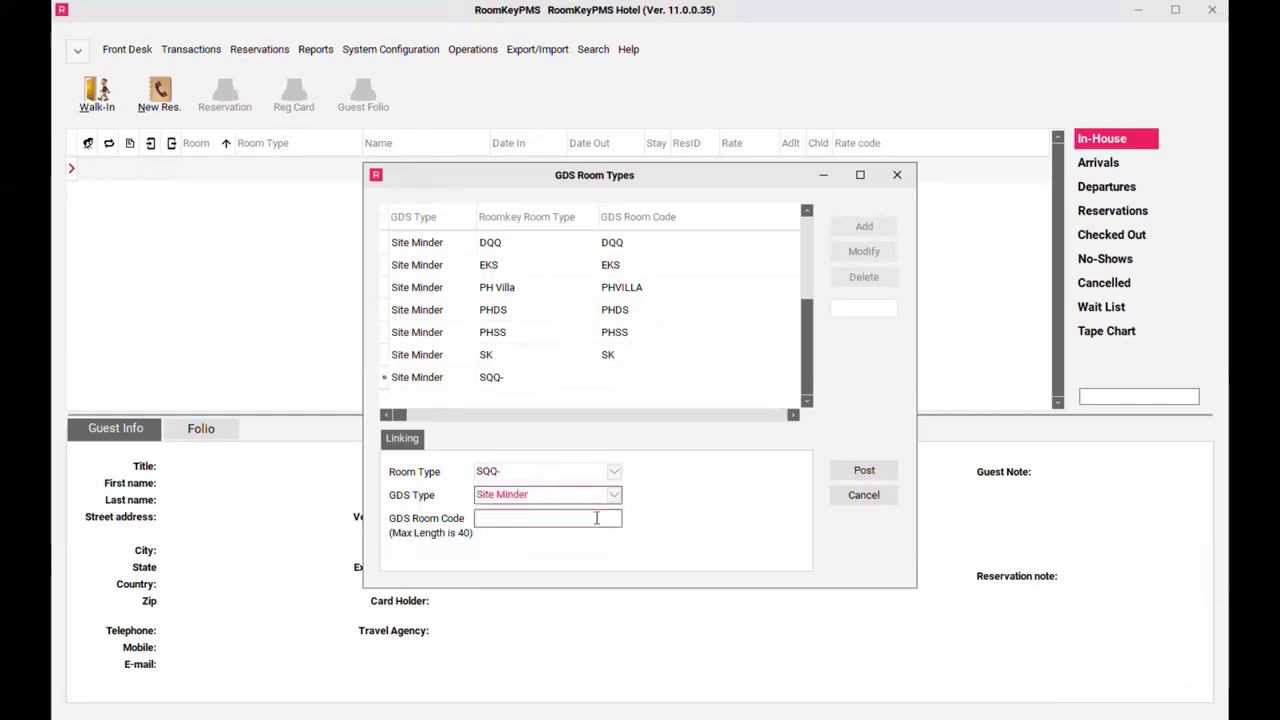
pyautogui.click(597, 518)
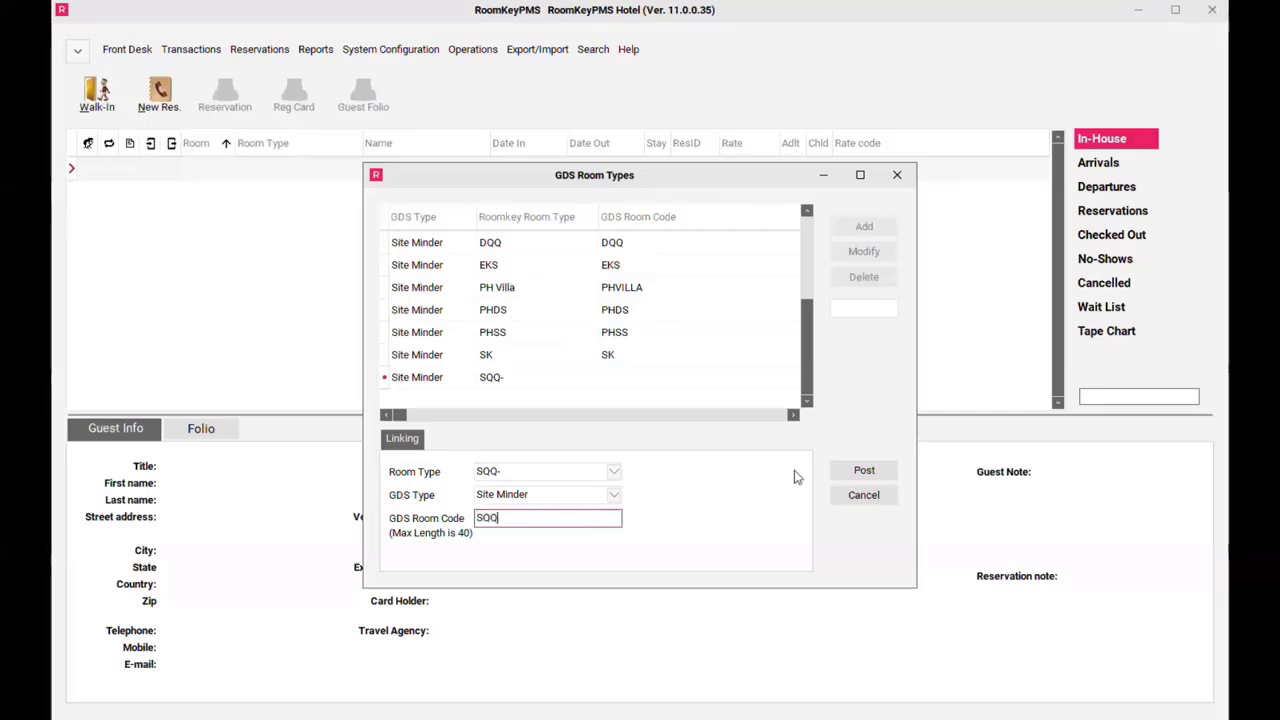
pyautogui.click(856, 471)
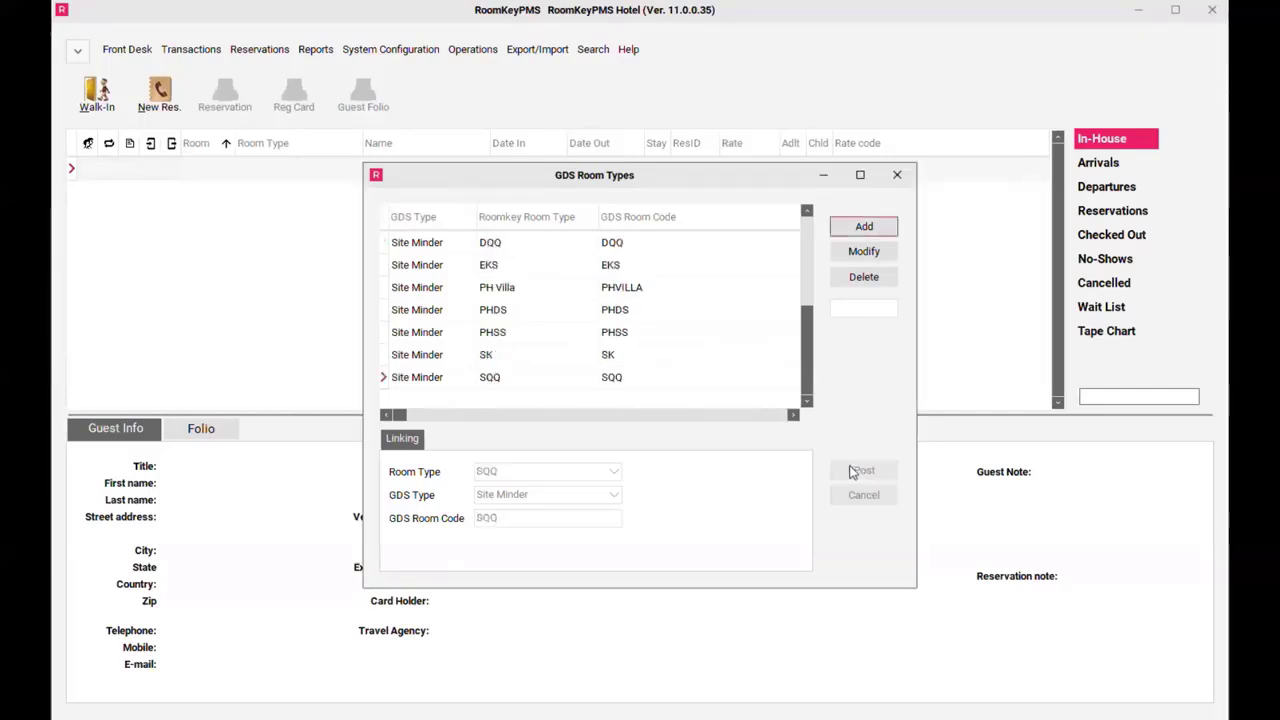
# Check the new SQQ link in the list and close the GDS room types window.
pyautogui.click(717, 383)
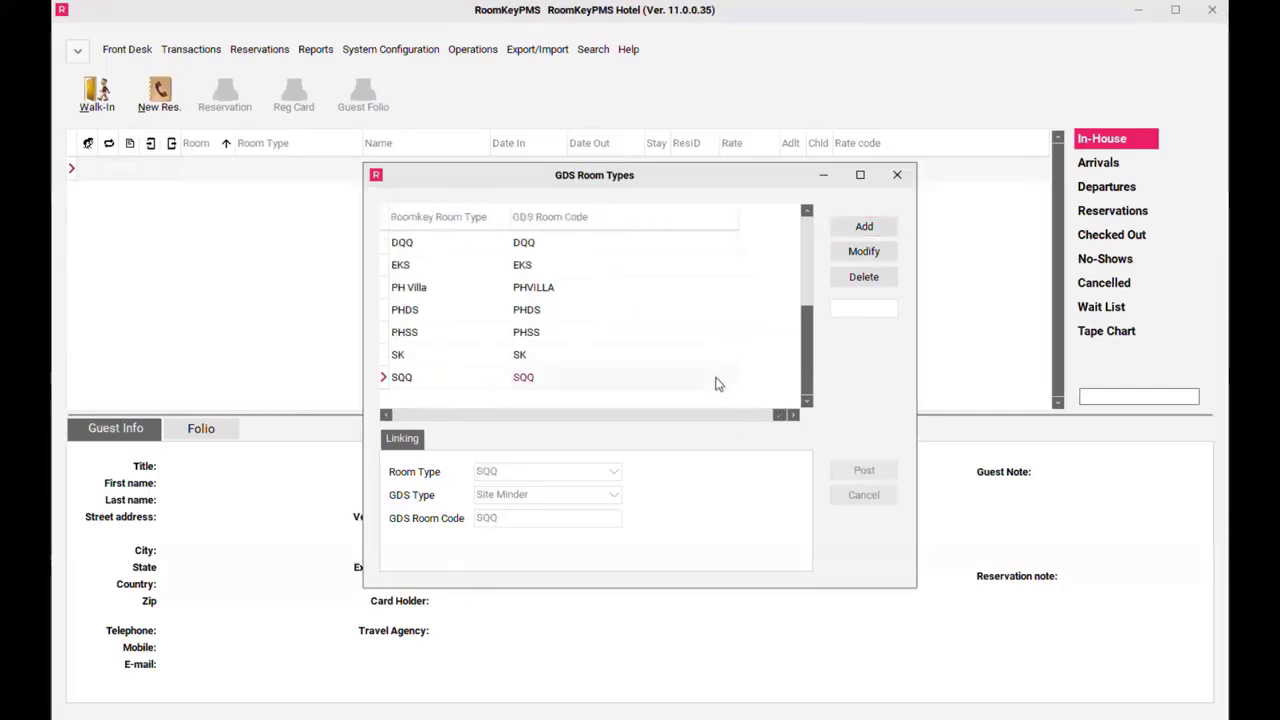
pyautogui.click(410, 384)
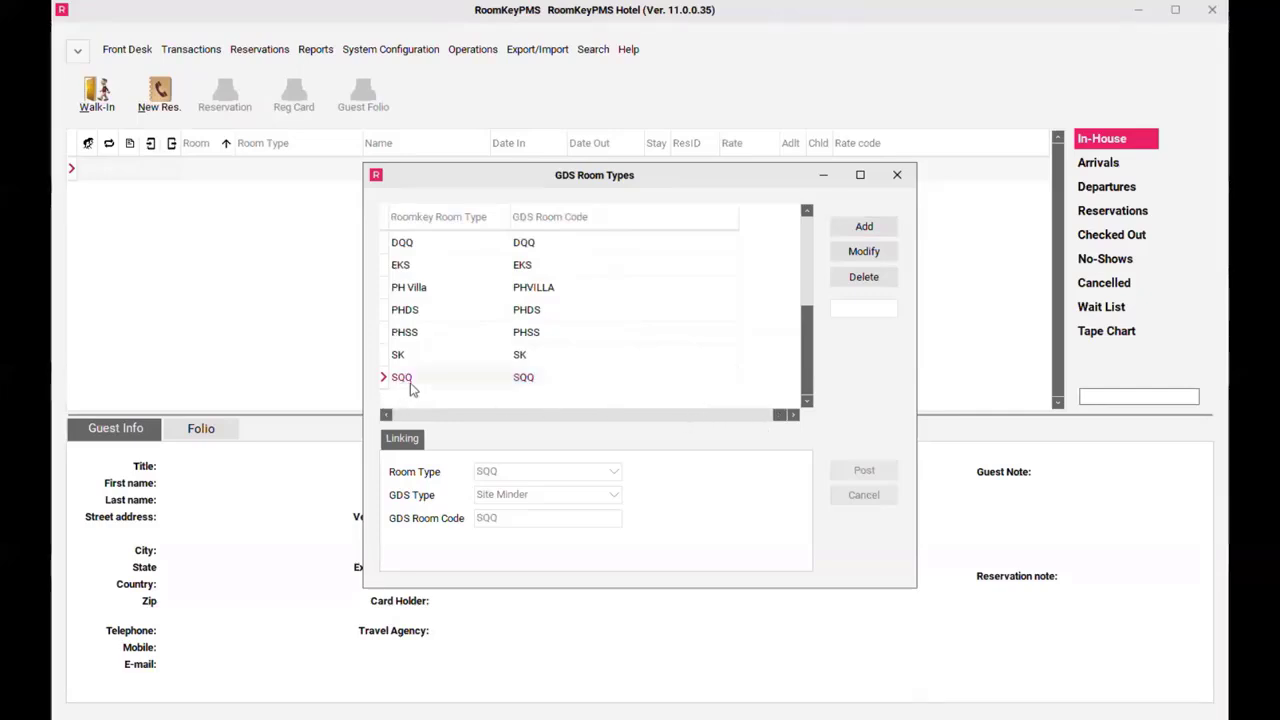
pyautogui.press('Left')
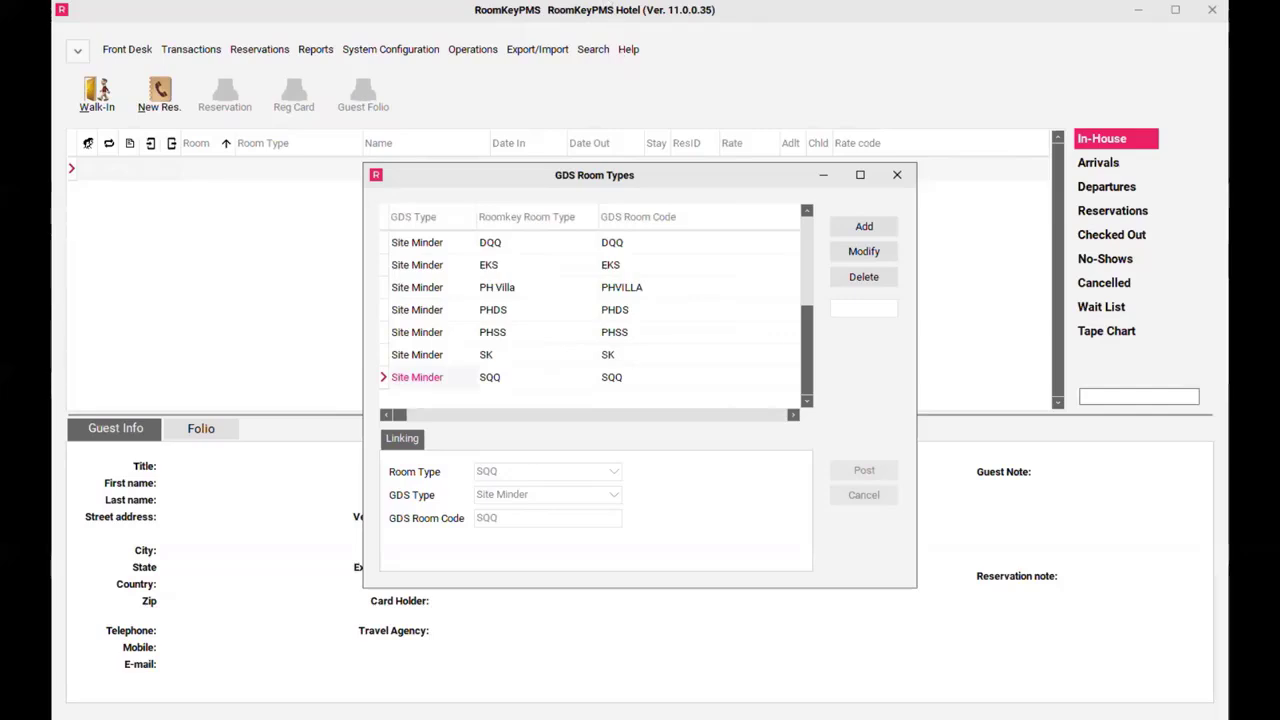
pyautogui.click(570, 2)
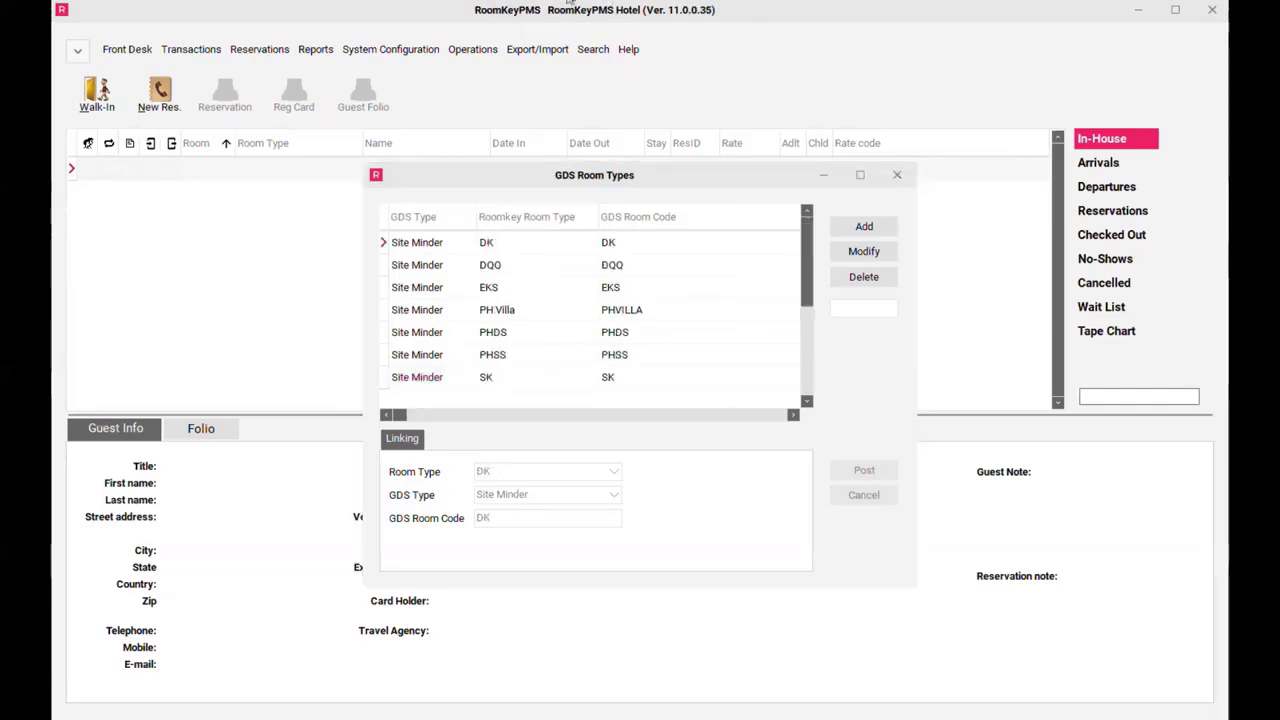
pyautogui.click(897, 175)
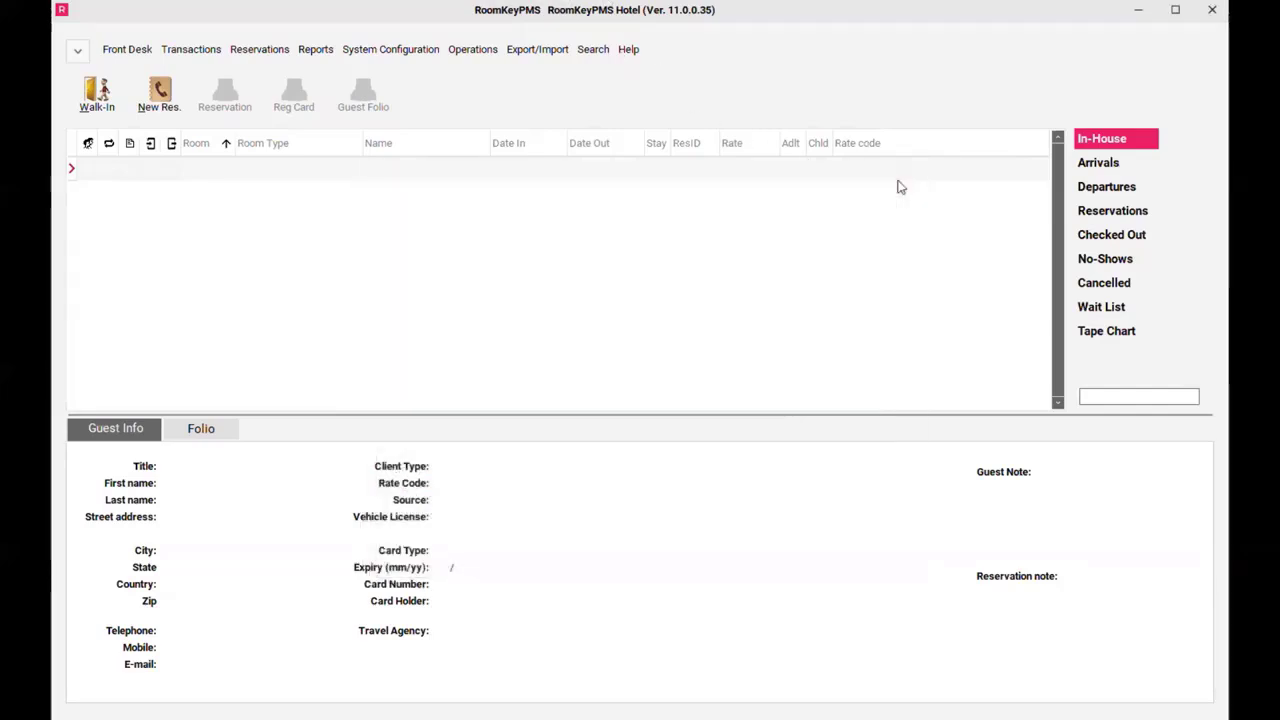
# Open the GDS rate plan linking window and widen it to review the rate columns.
pyautogui.click(401, 58)
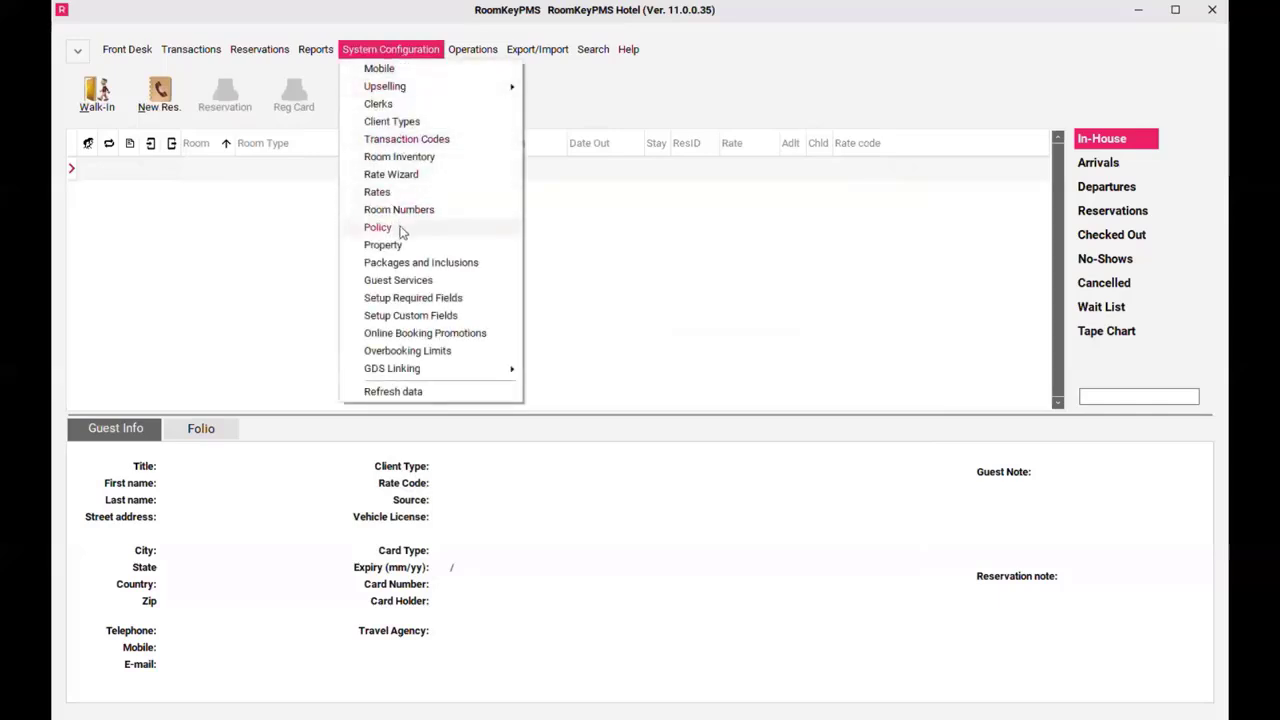
pyautogui.moveTo(467, 377)
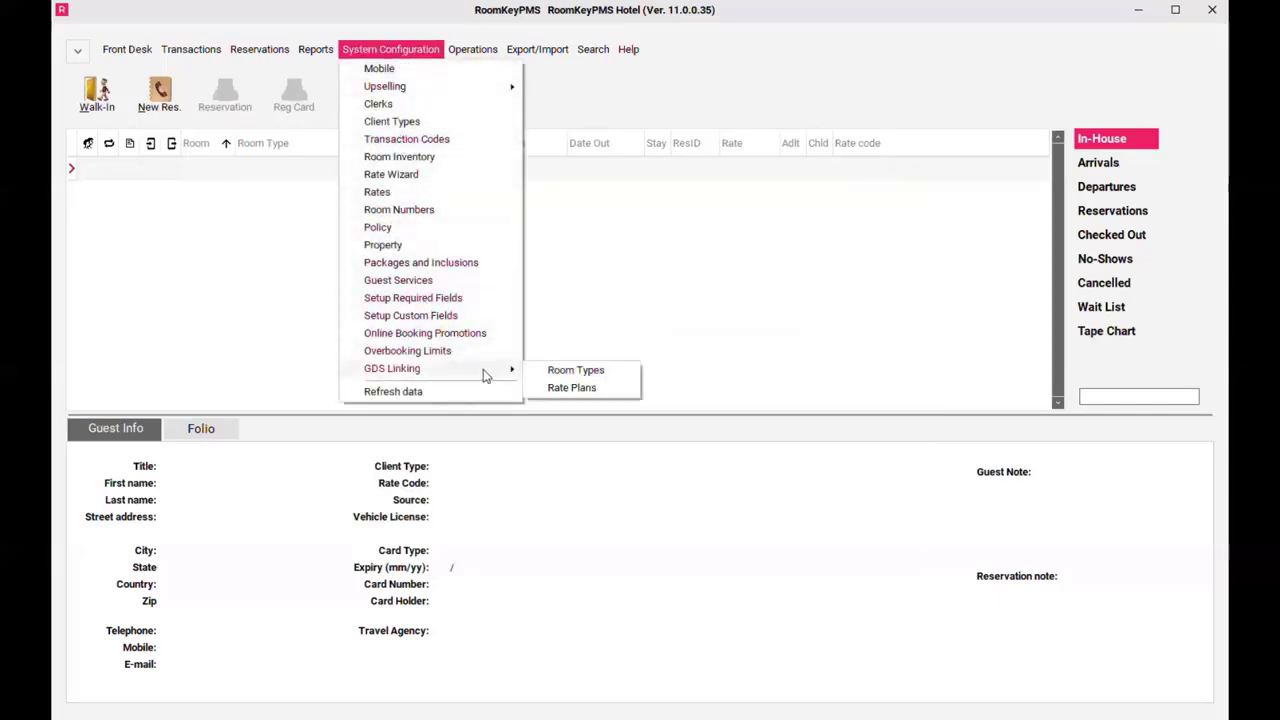
pyautogui.click(536, 392)
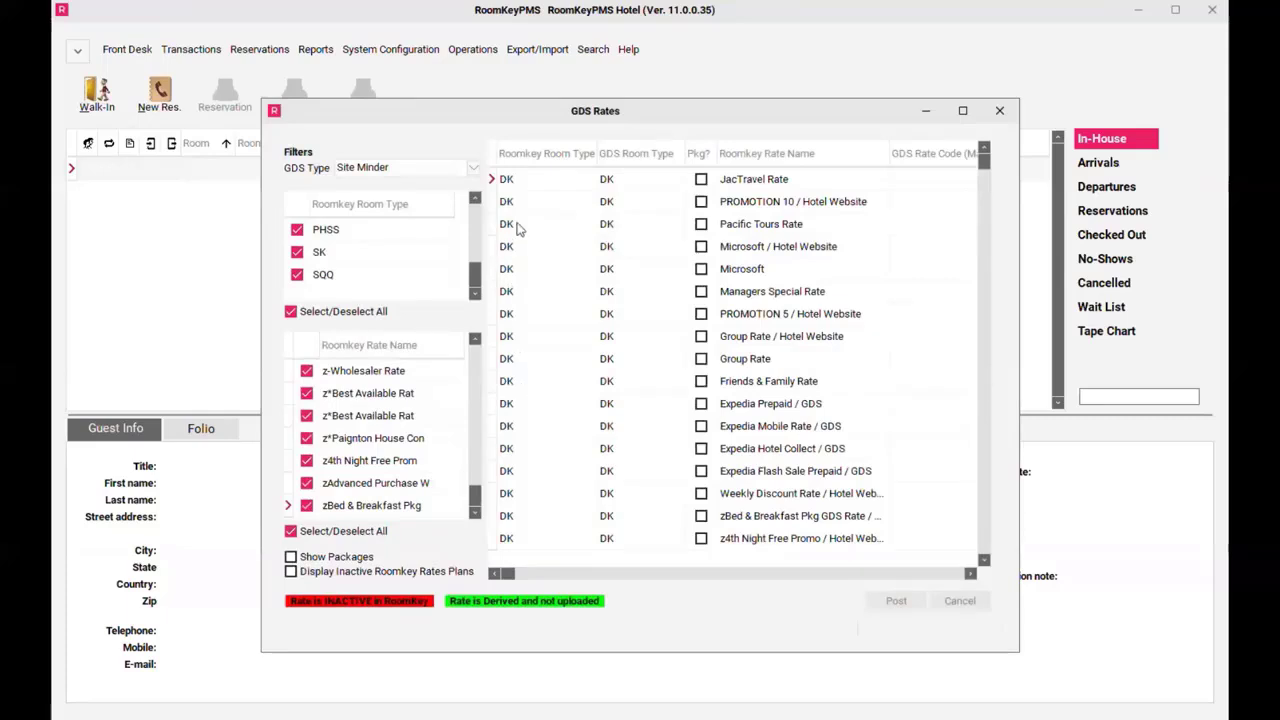
pyautogui.click(473, 169)
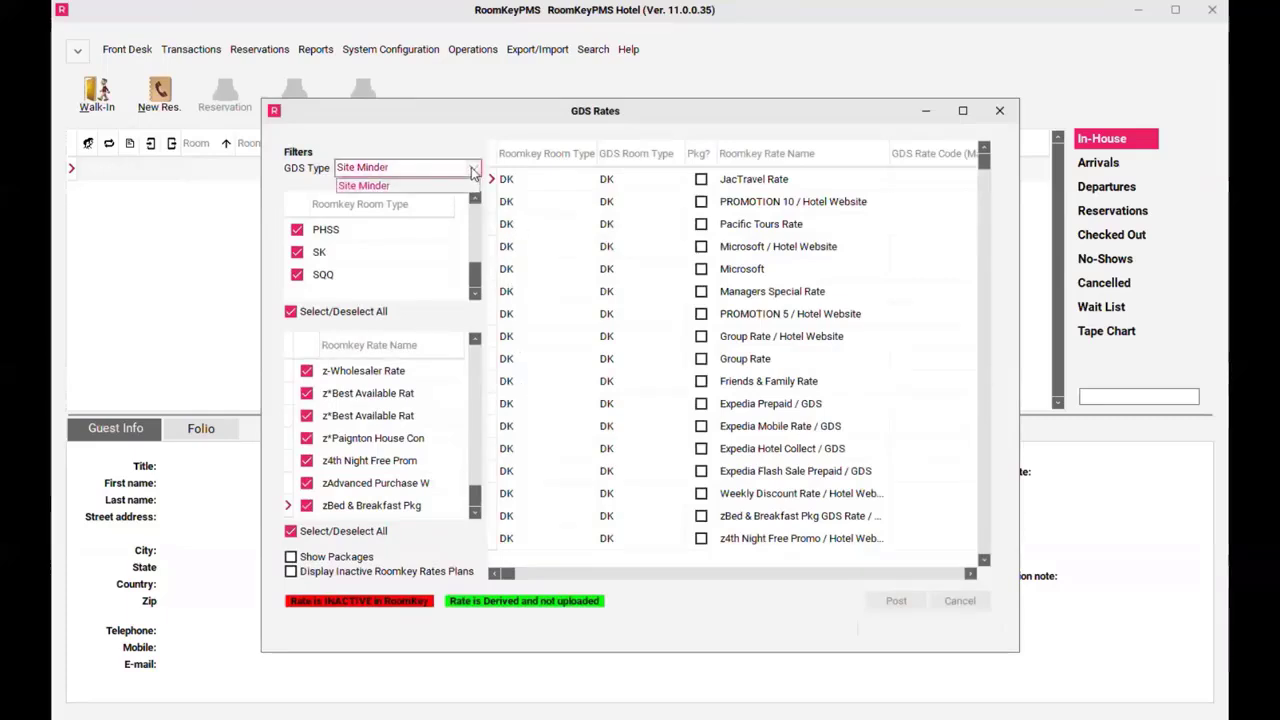
pyautogui.click(472, 169)
pyautogui.moveTo(489, 111); pyautogui.dragTo(284, 100)
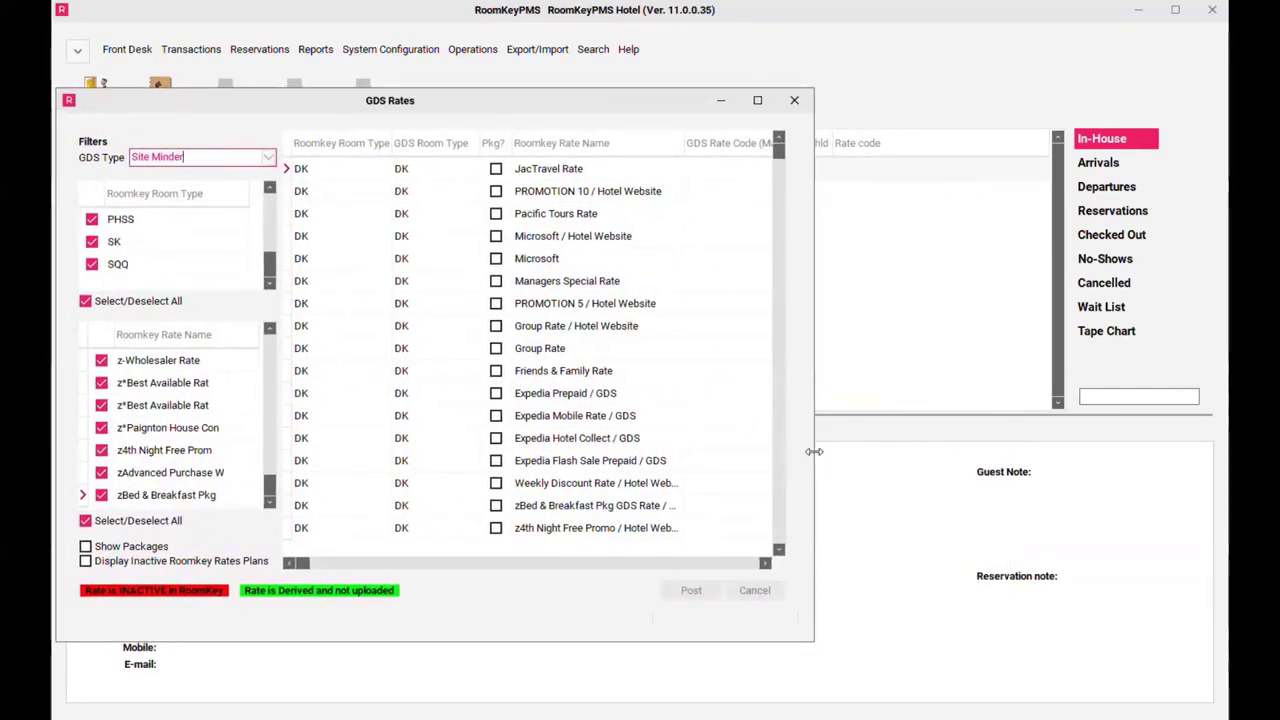
pyautogui.moveTo(814, 459); pyautogui.dragTo(1221, 479)
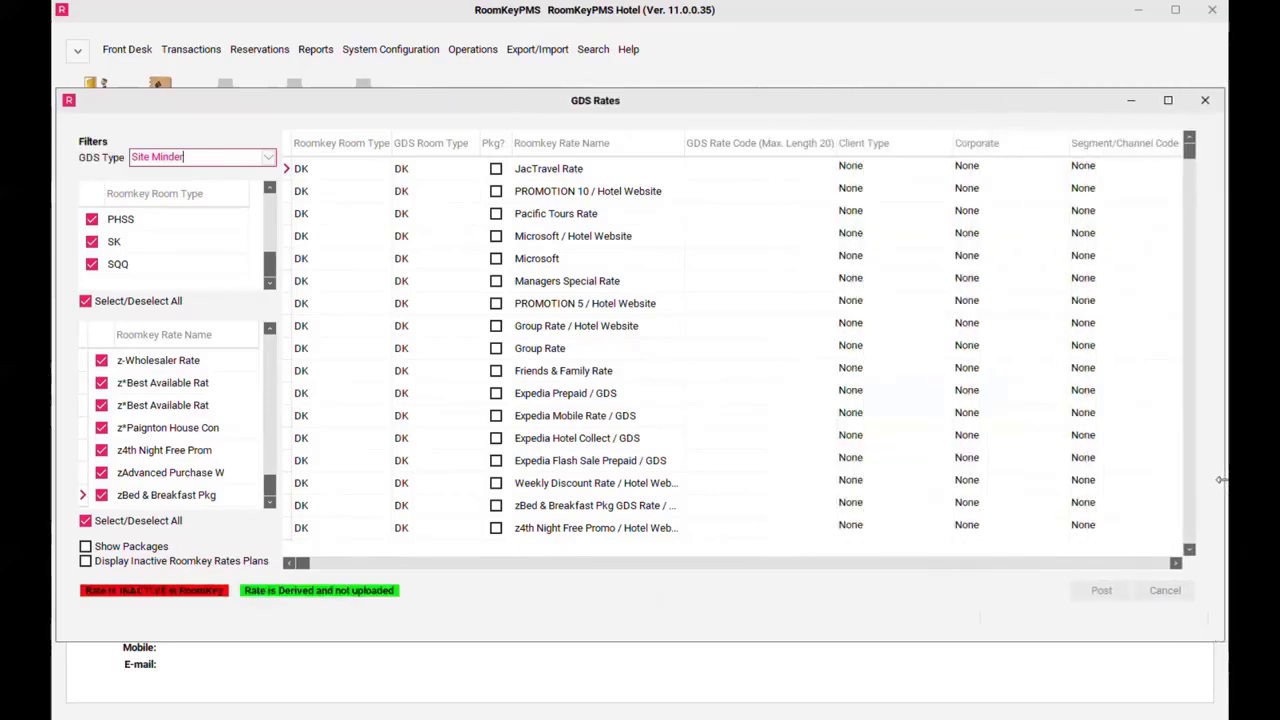
pyautogui.click(1176, 564)
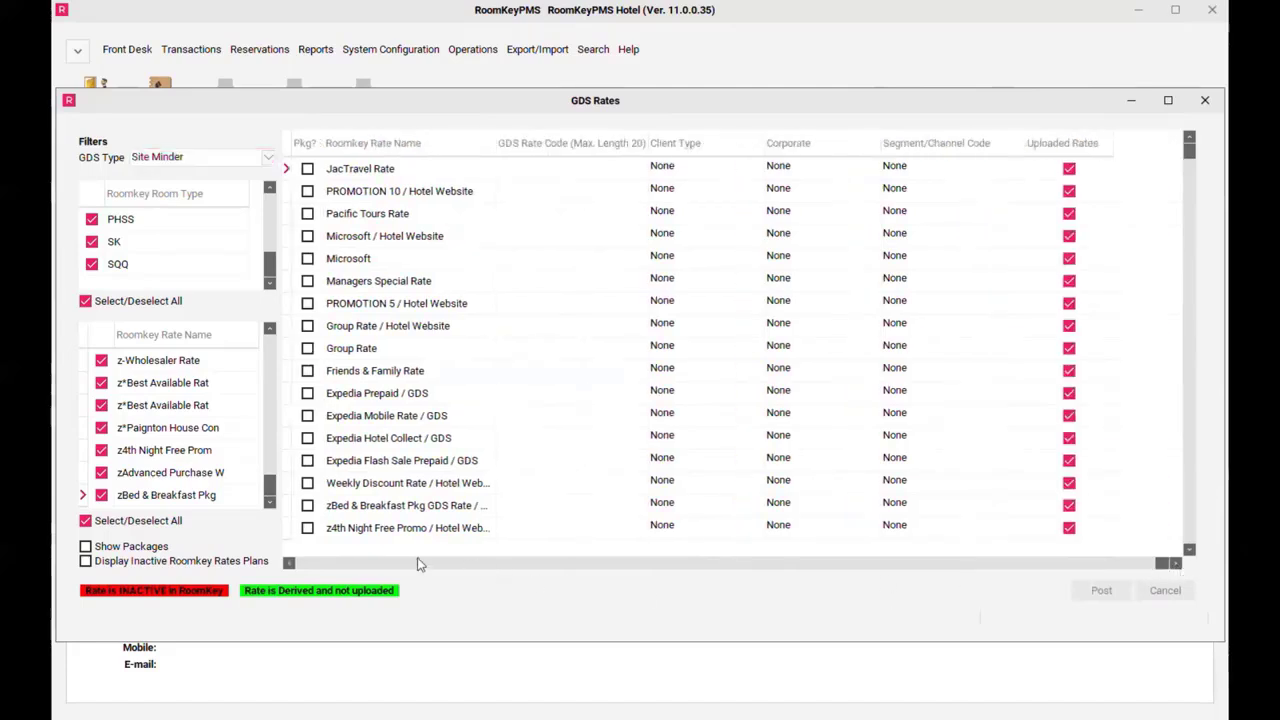
pyautogui.click(289, 564)
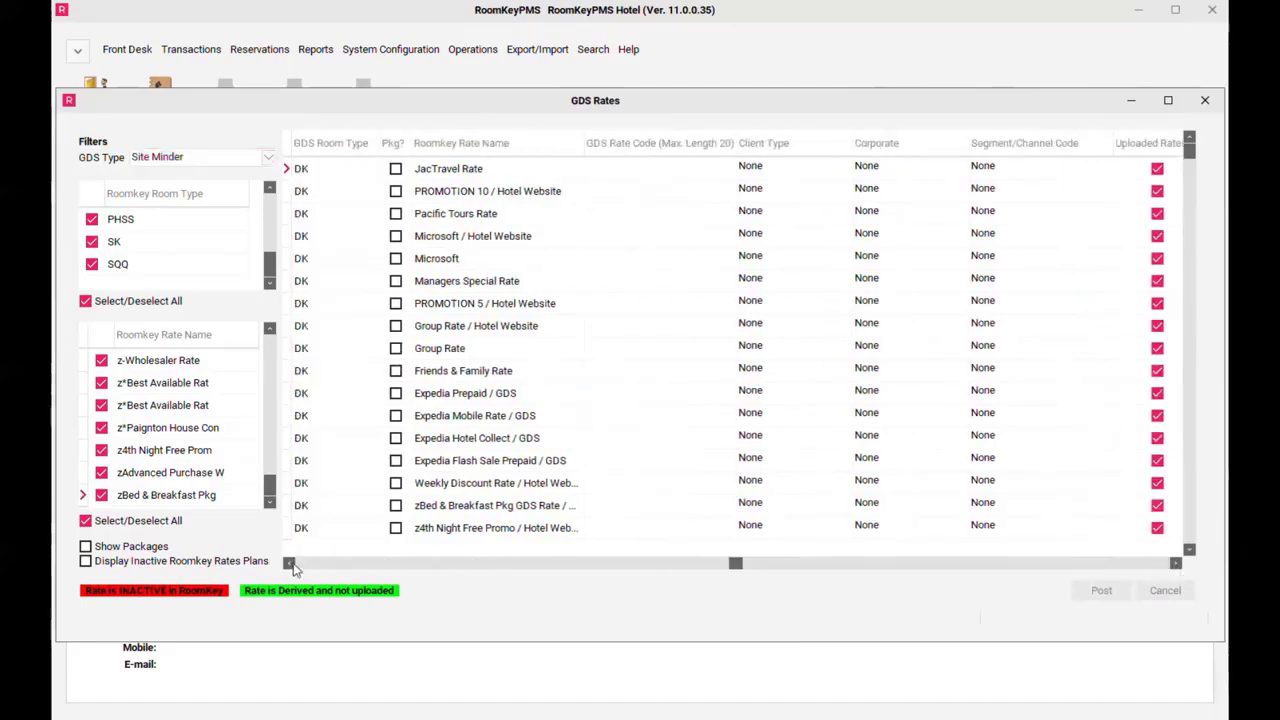
pyautogui.click(289, 564)
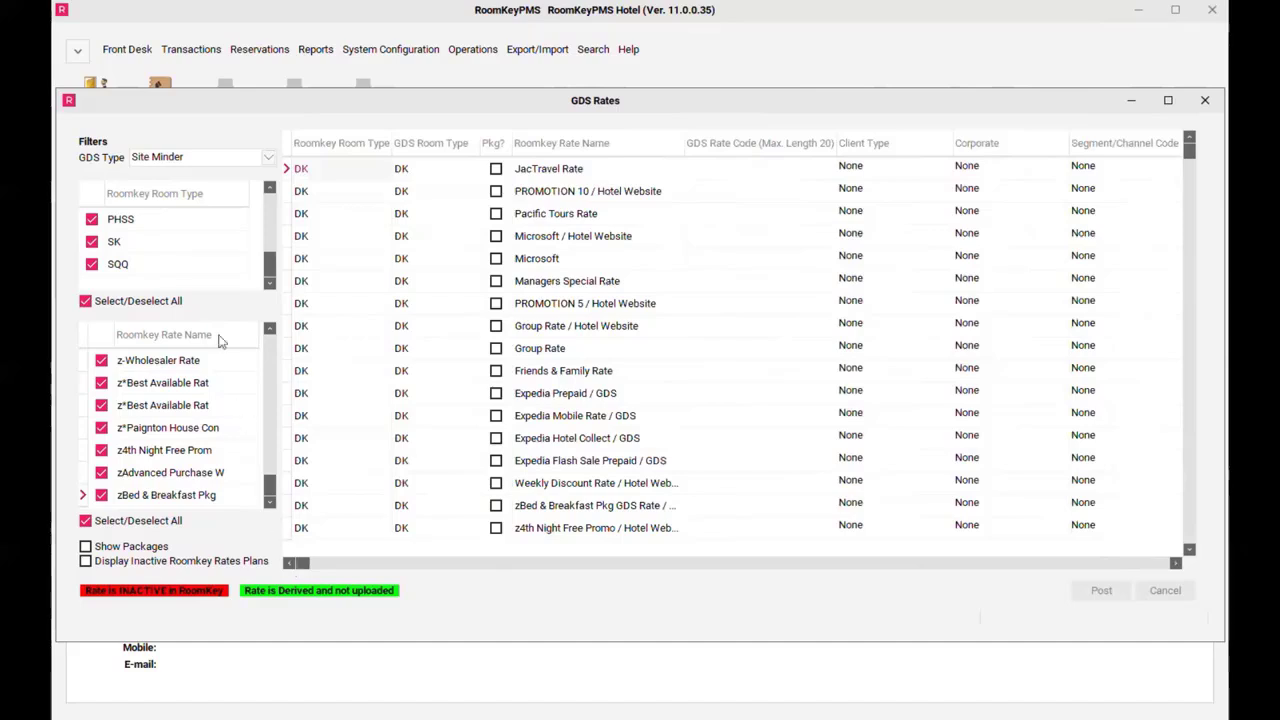
# Filter the rates to only *Best Available Rate for all room types and sort the rows by Roomkey rate name.
pyautogui.click(144, 271)
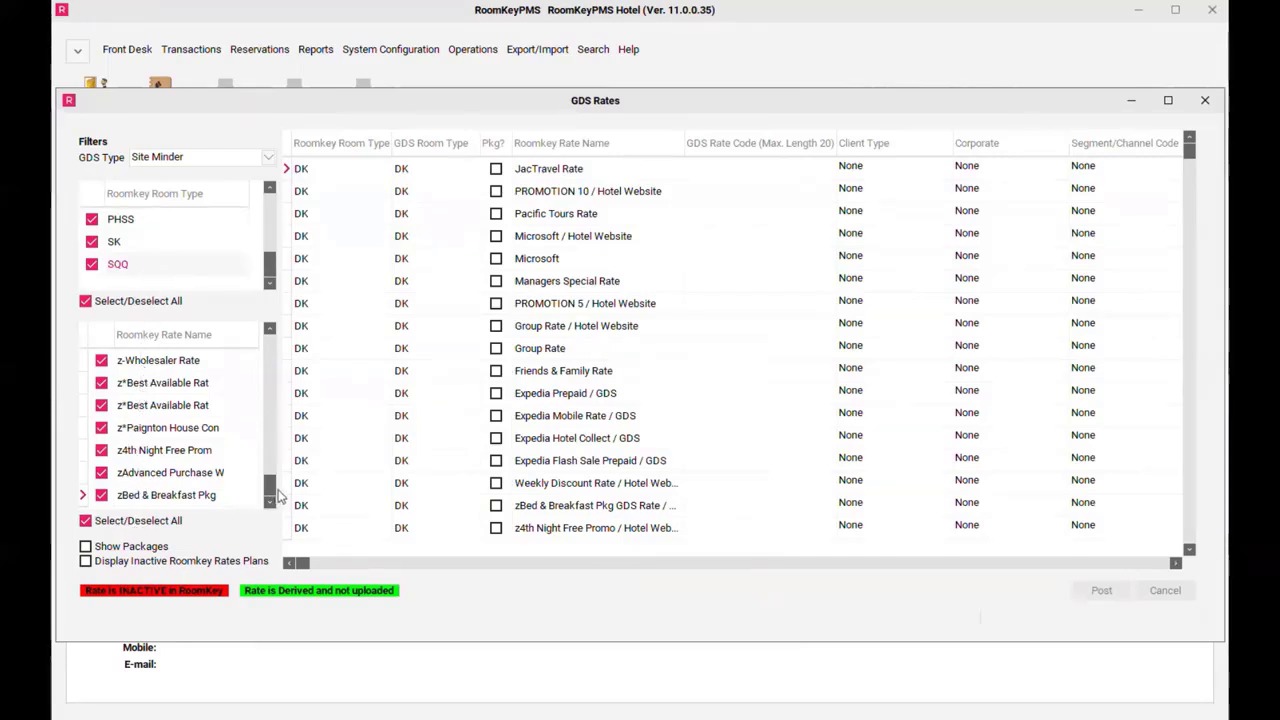
pyautogui.click(119, 527)
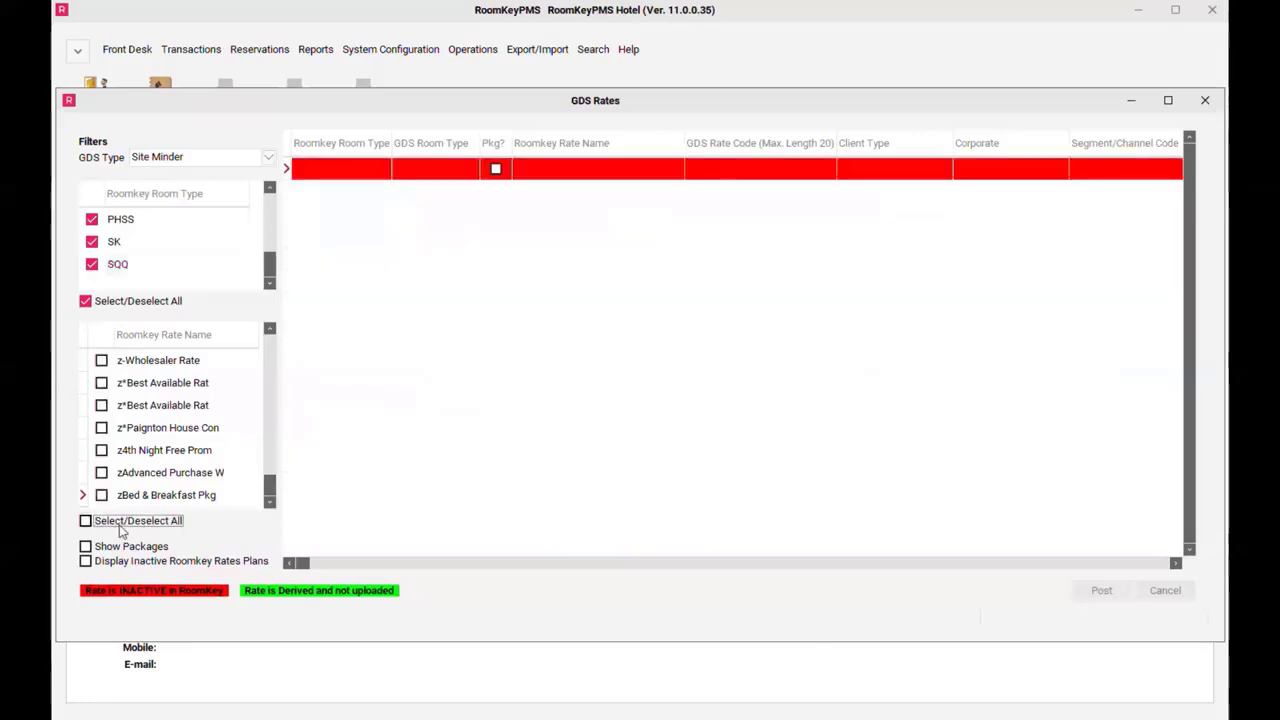
pyautogui.moveTo(276, 488); pyautogui.dragTo(278, 344)
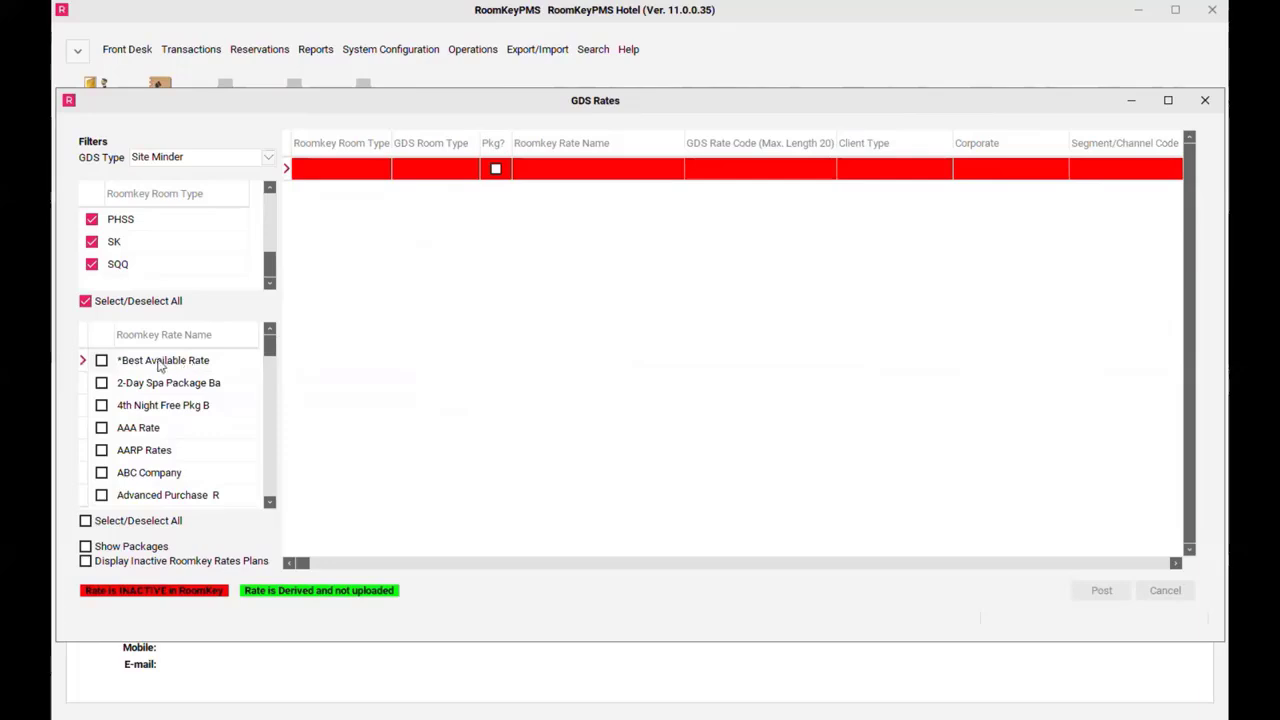
pyautogui.click(101, 361)
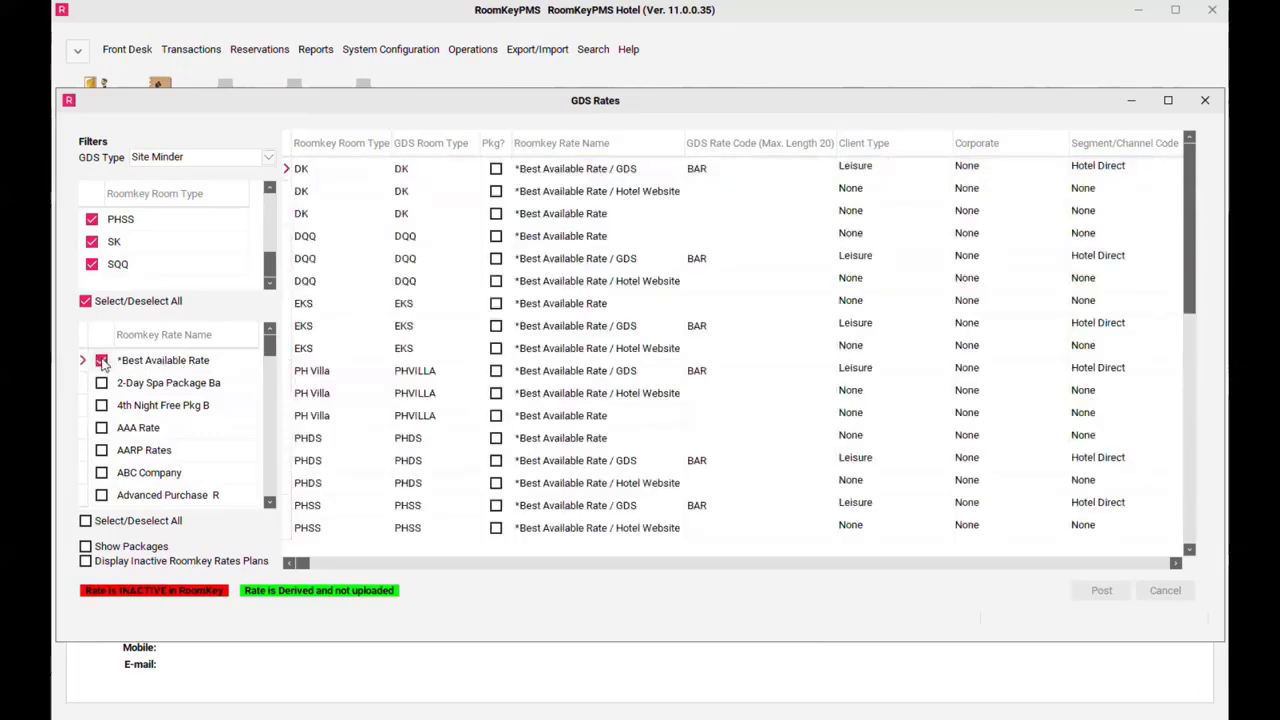
pyautogui.click(630, 150)
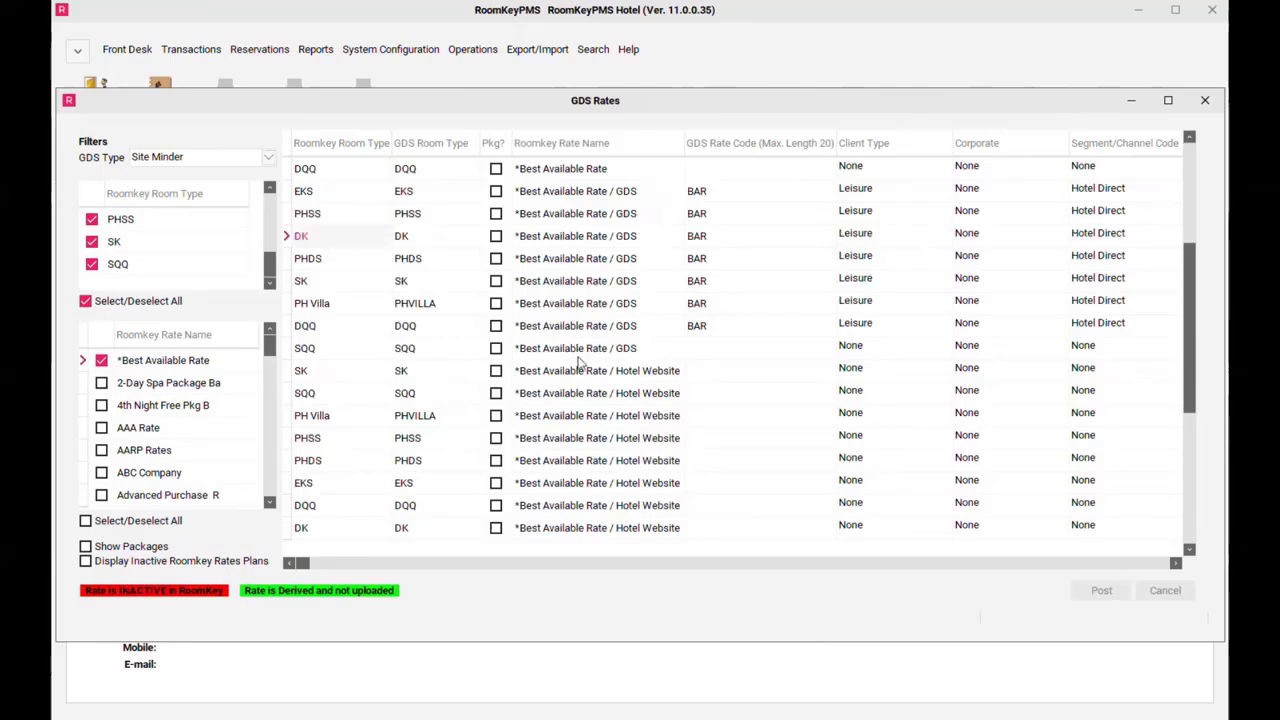
# For room type SQQ's *Best Available Rate / GDS row, enter GDS rate code BAR and client type Leisure, keeping Corporate at None.
pyautogui.click(727, 357)
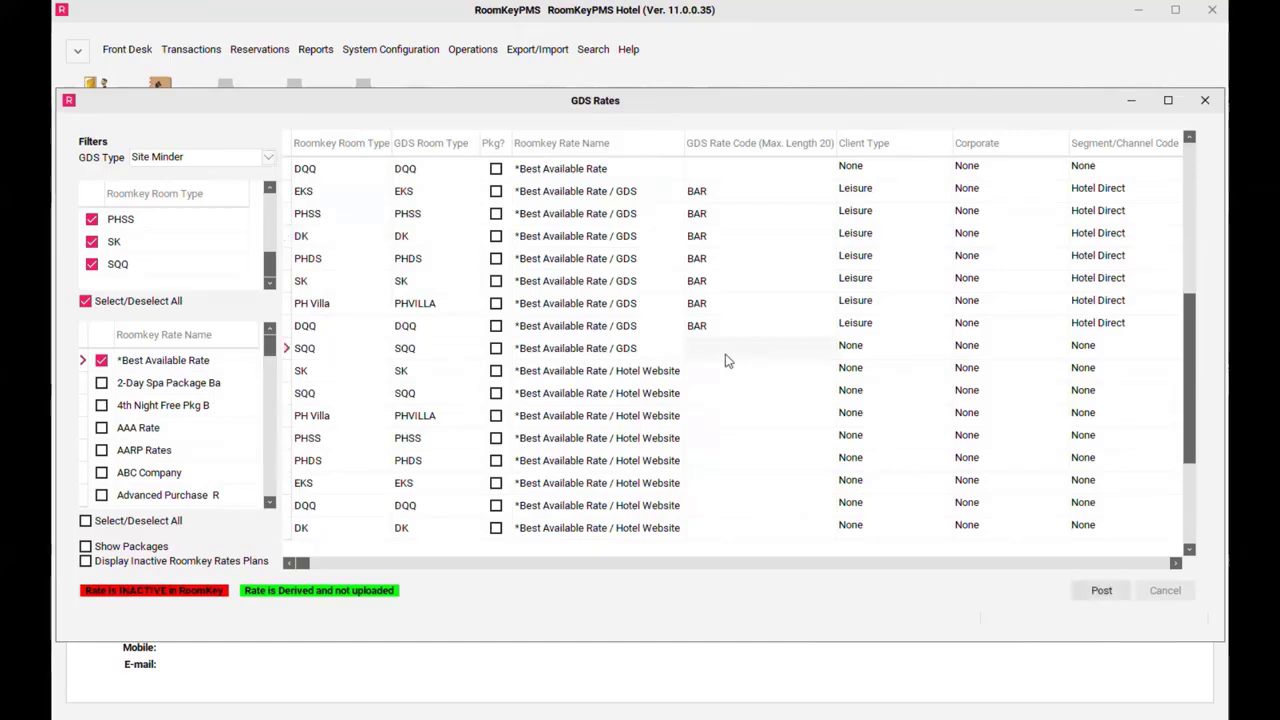
pyautogui.write('BAR')
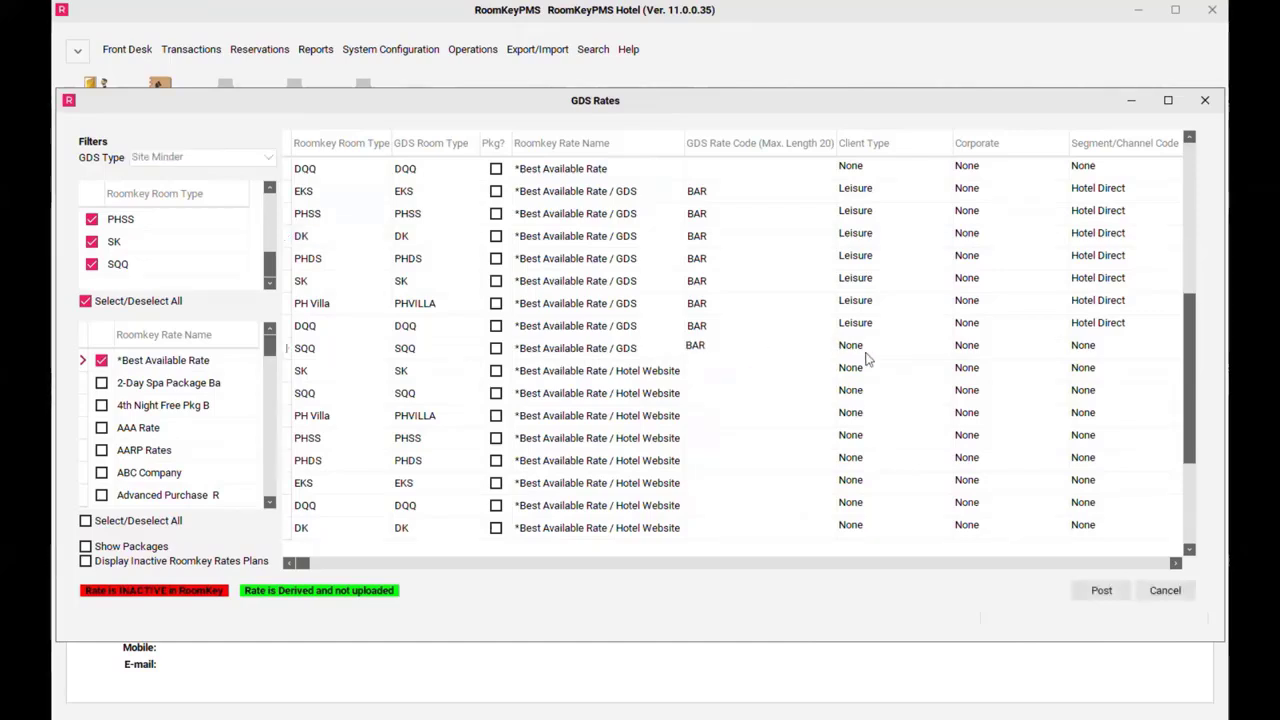
pyautogui.click(924, 350)
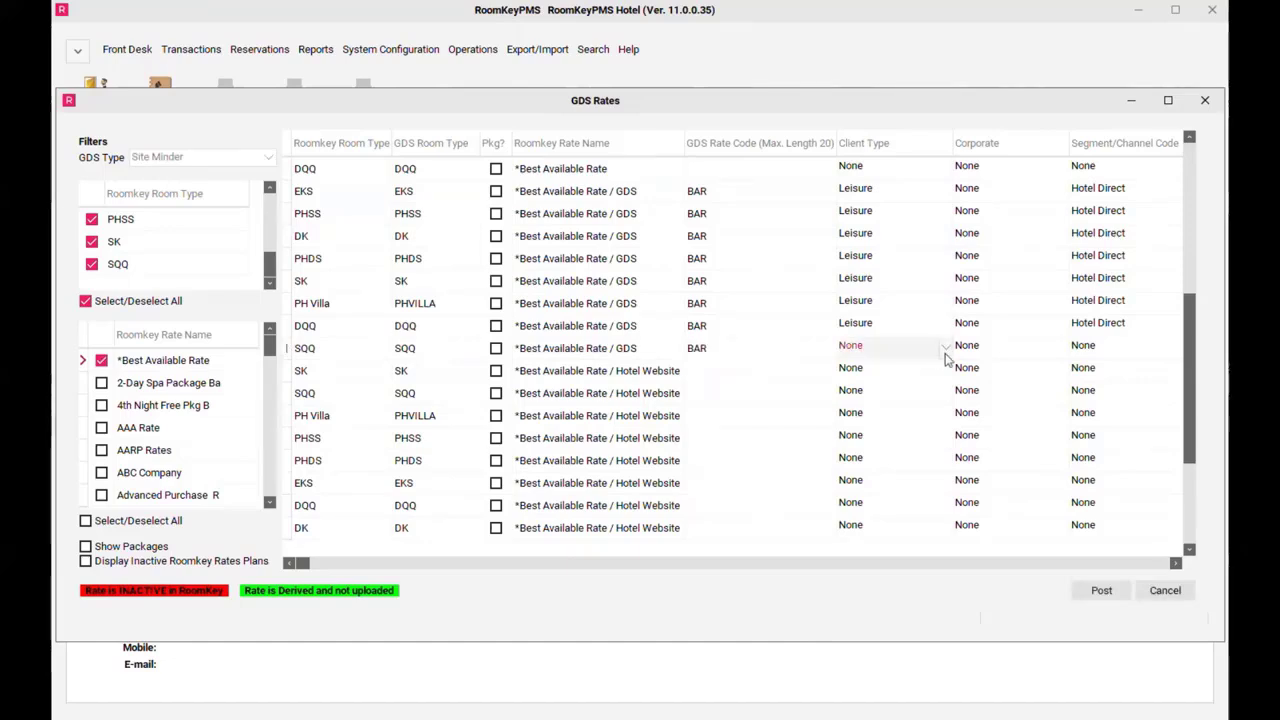
pyautogui.click(945, 352)
pyautogui.click(909, 379)
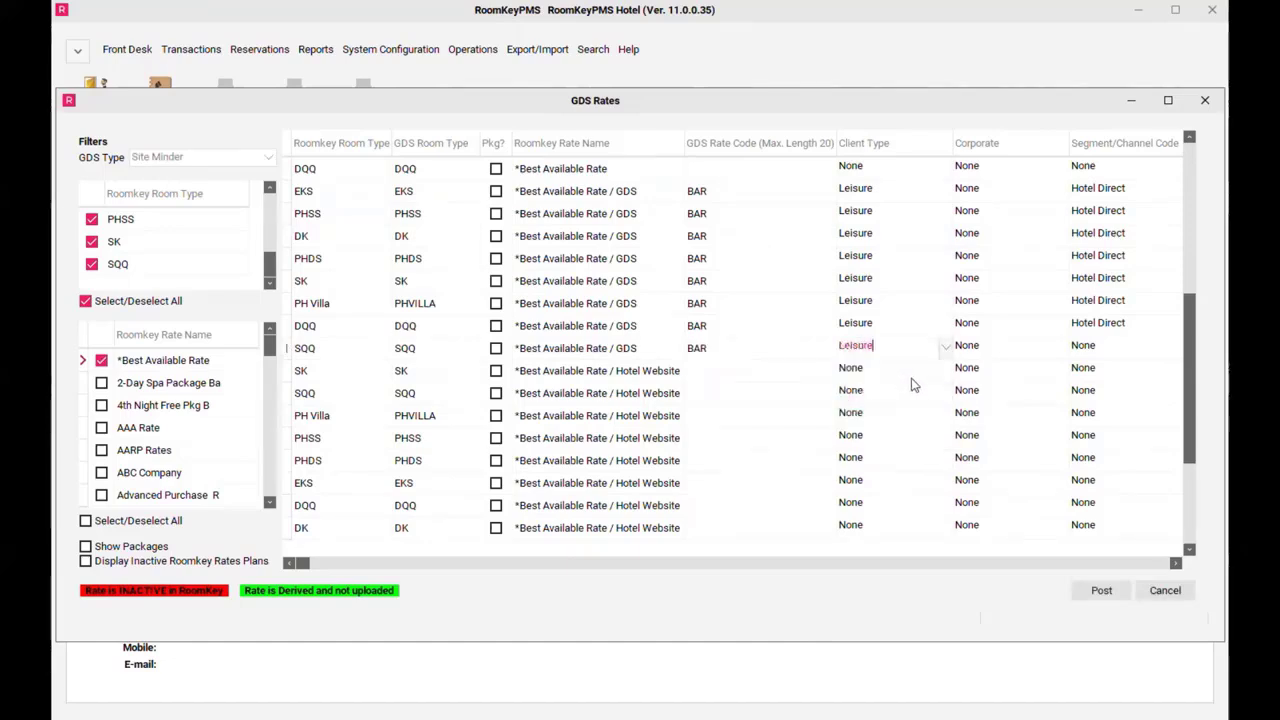
pyautogui.click(1000, 350)
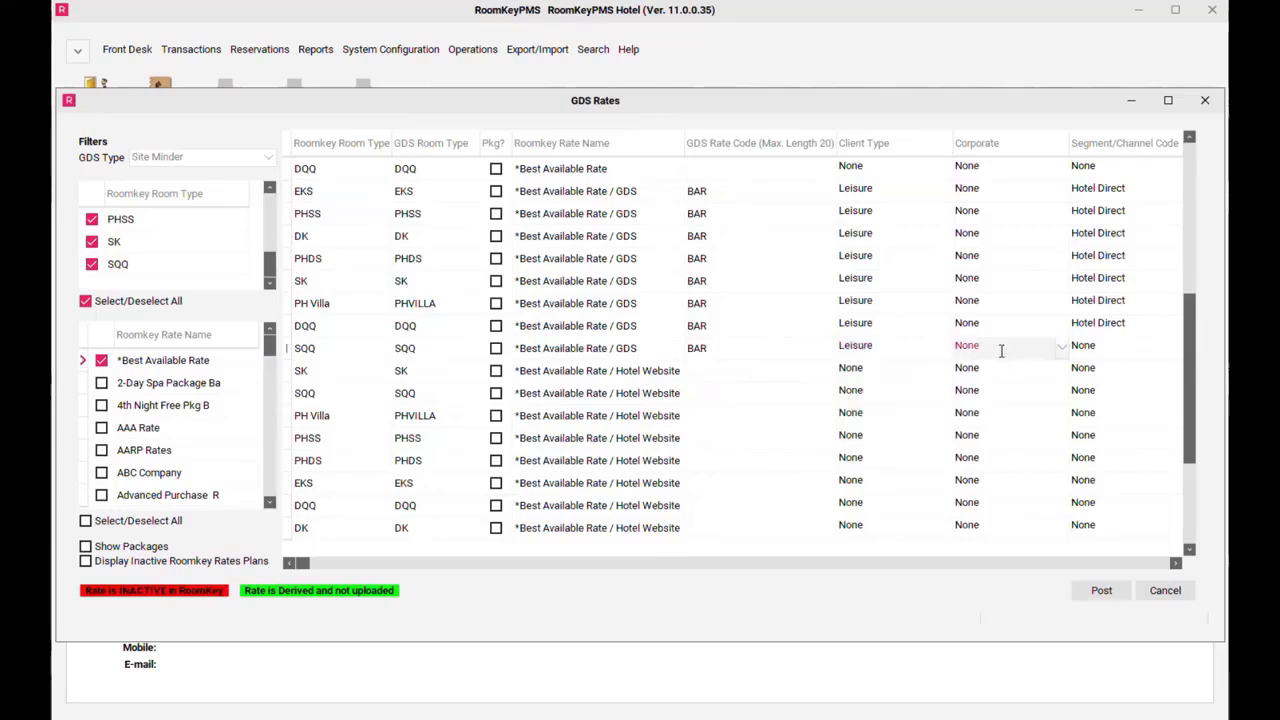
# Set the segment/channel code of the SQQ *Best Available Rate / GDS row to Hotel Direct and post the rate link.
pyautogui.click(1118, 356)
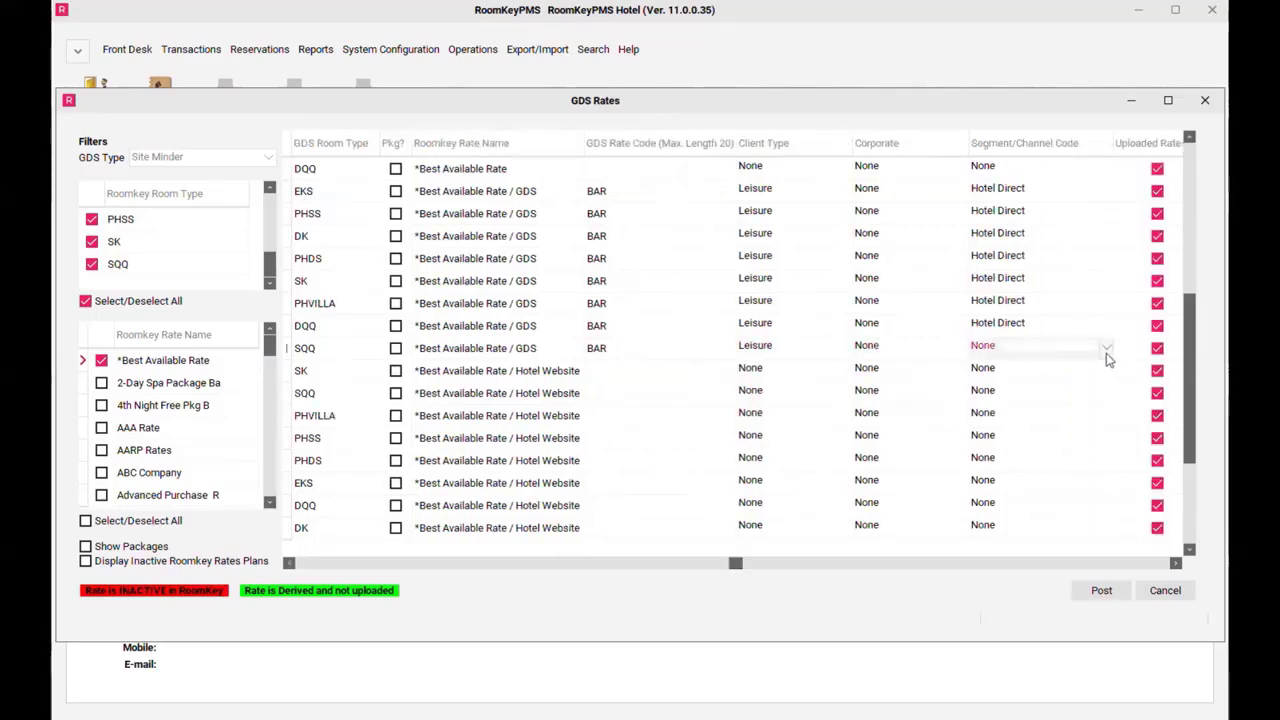
pyautogui.click(1106, 352)
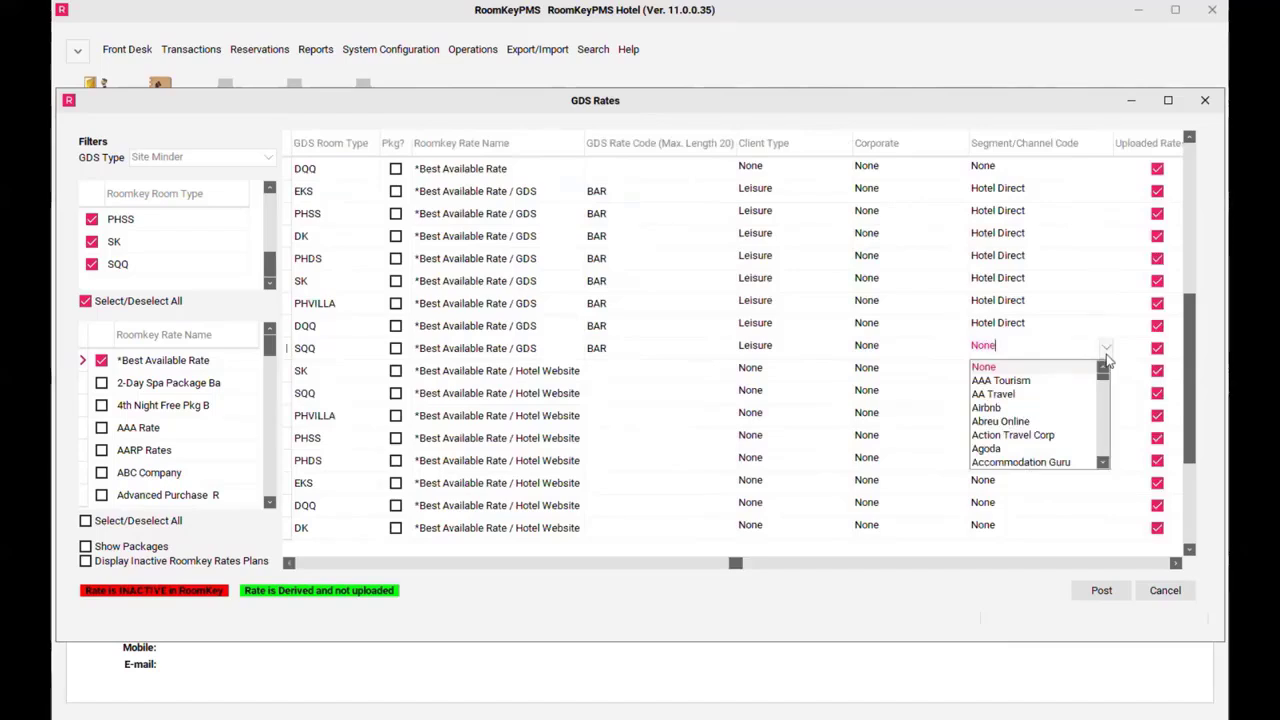
pyautogui.click(1103, 462)
pyautogui.moveTo(1103, 462); pyautogui.dragTo(1103, 462)
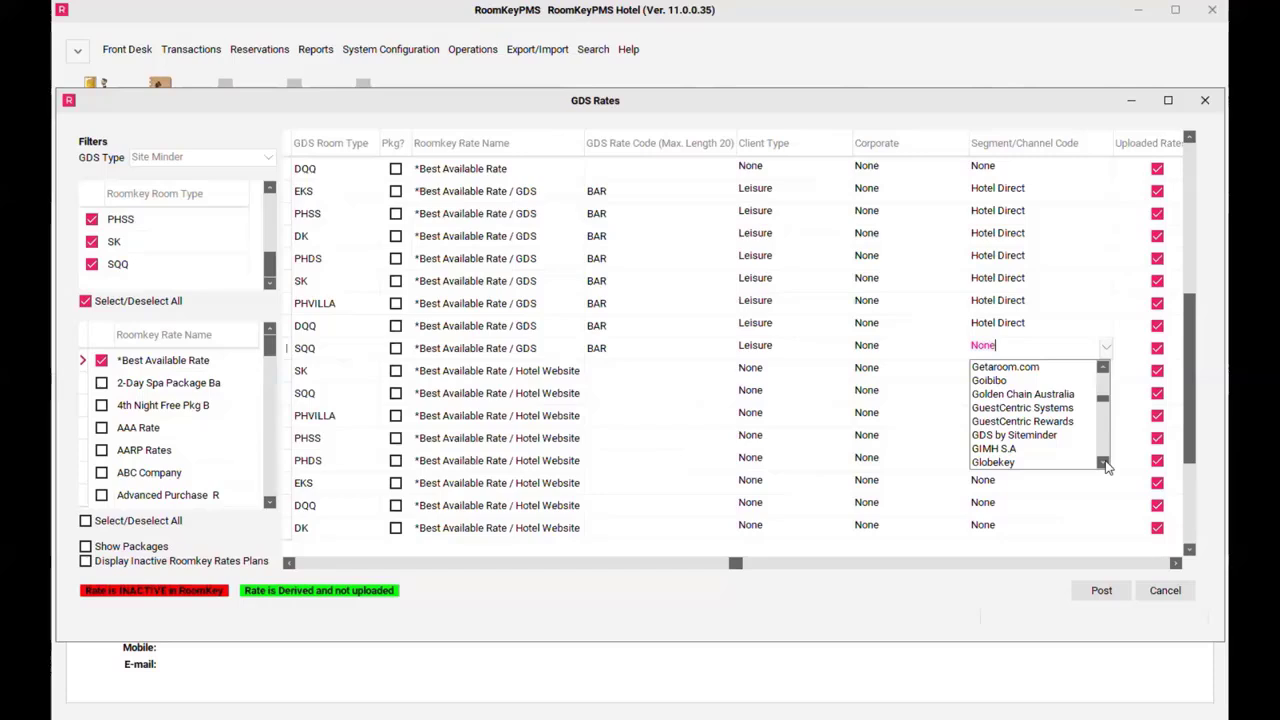
pyautogui.click(92, 641)
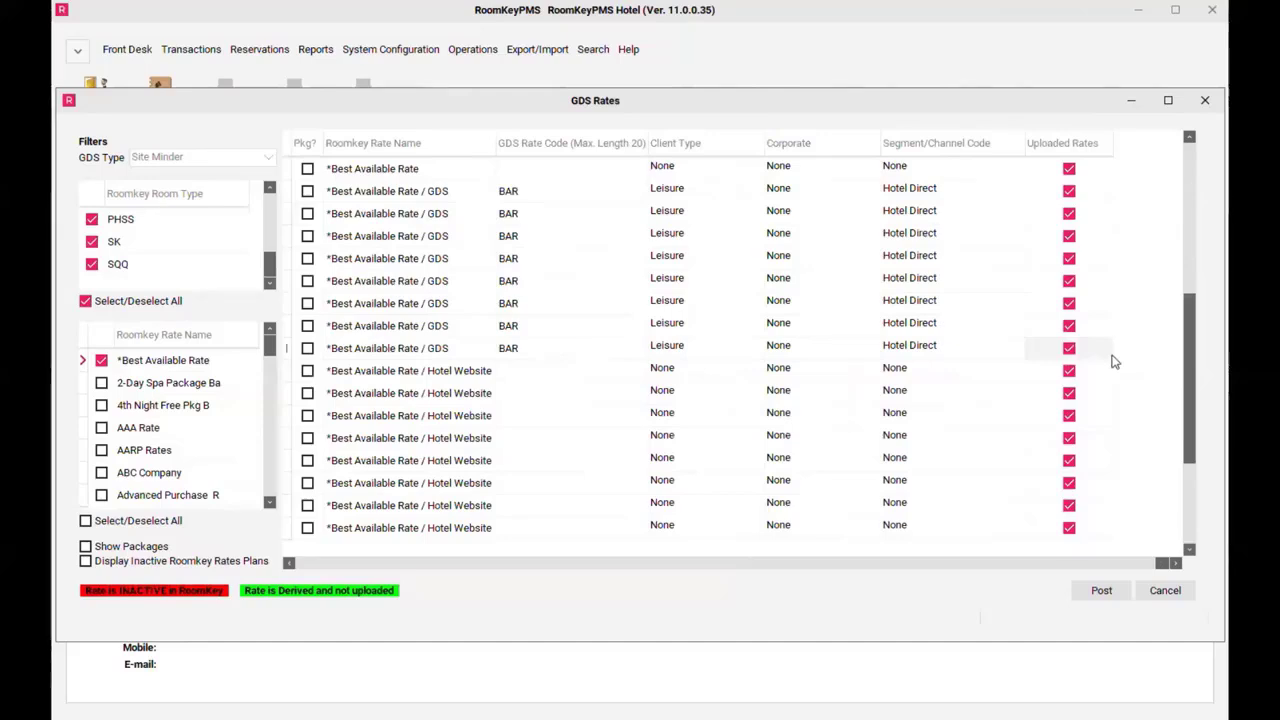
pyautogui.click(1101, 591)
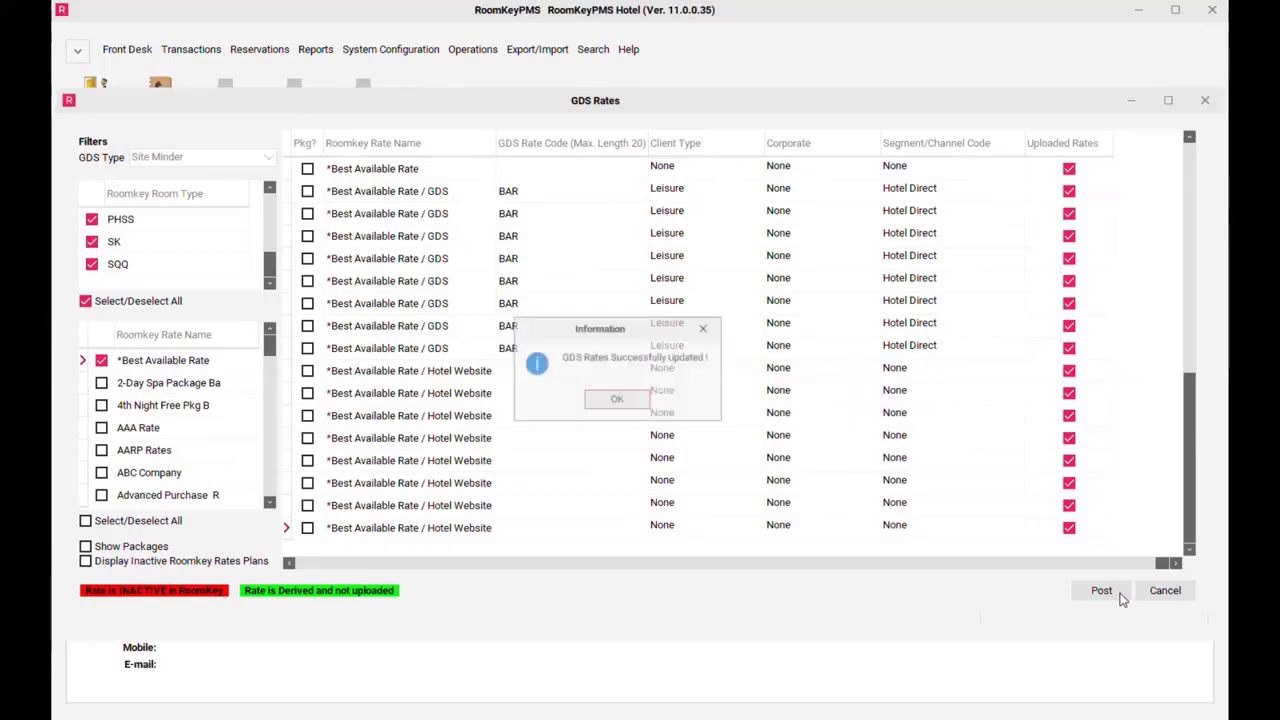
pyautogui.click(617, 403)
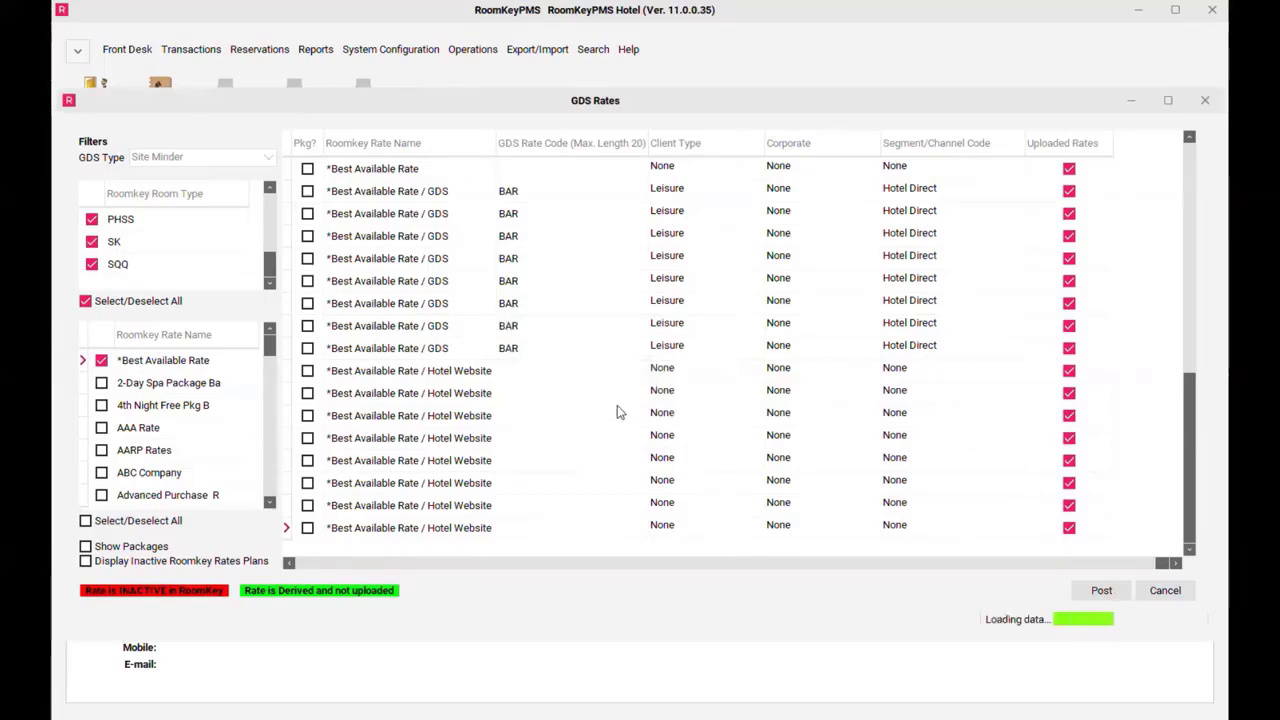
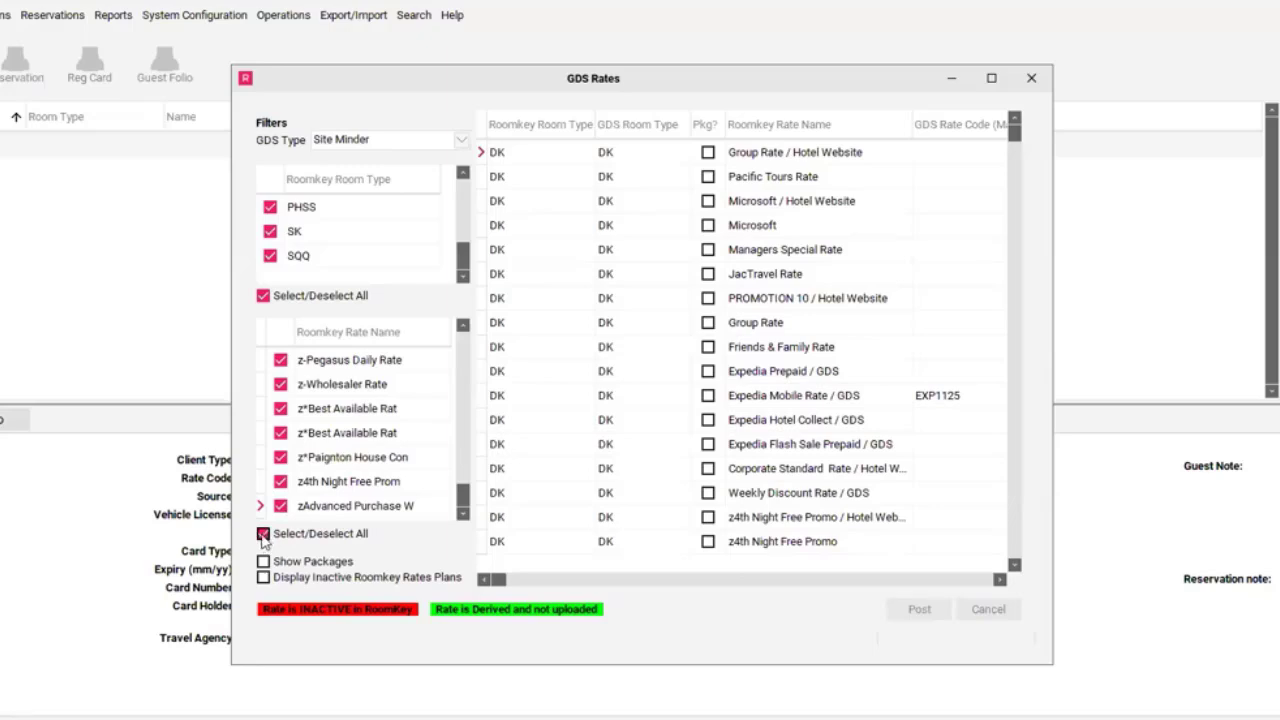
# Clear all selected Roomkey rate names and filter the GDS rates to only Expedia Mobile Rate.
pyautogui.click(263, 535)
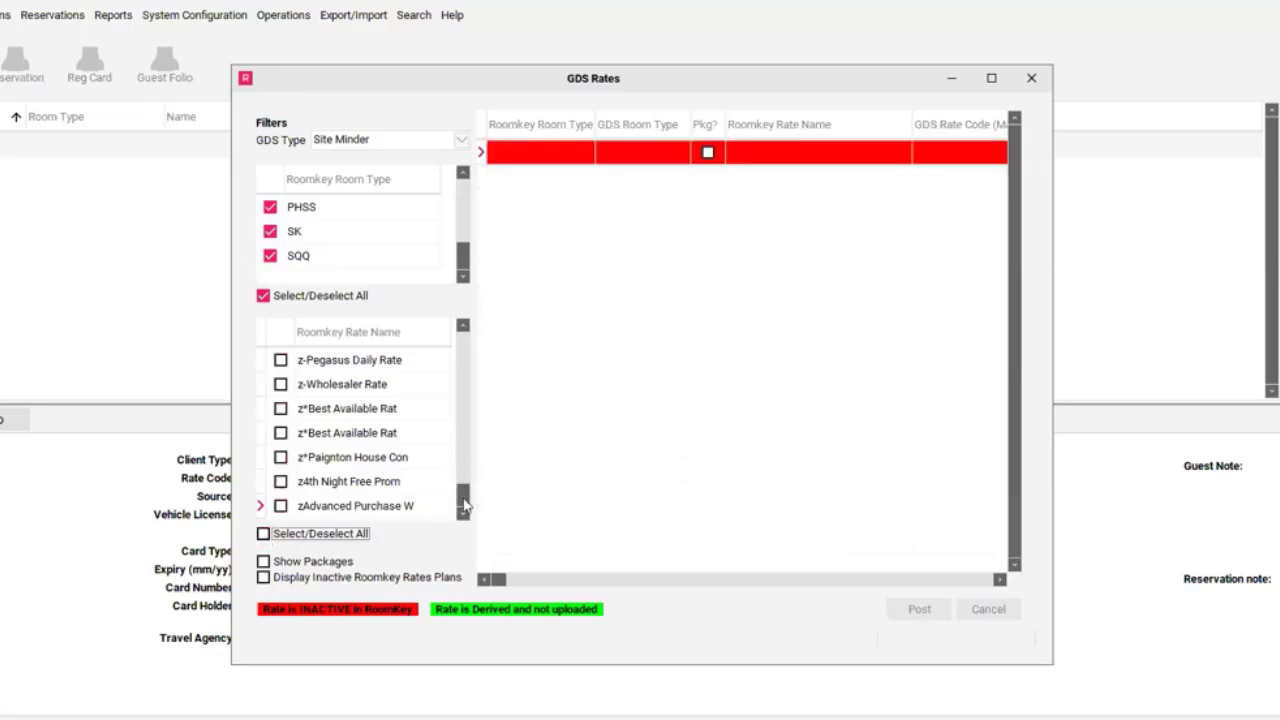
pyautogui.moveTo(463, 500); pyautogui.dragTo(465, 345)
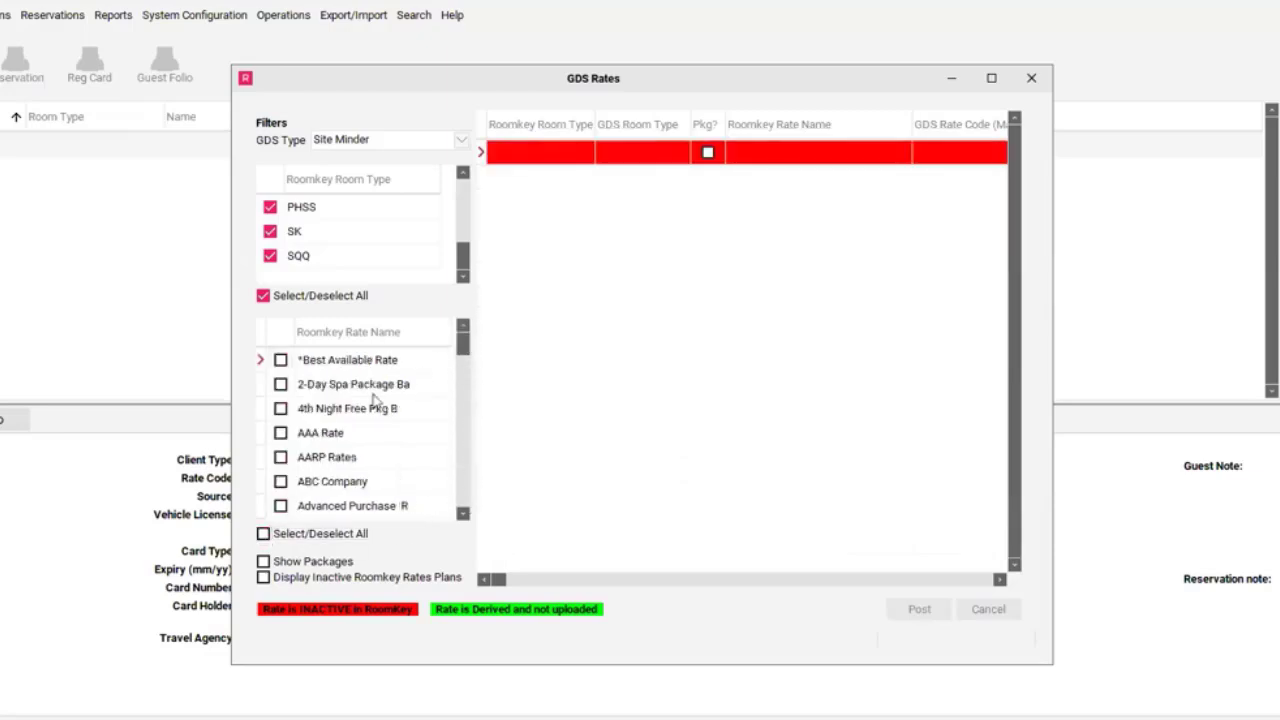
pyautogui.click(463, 514)
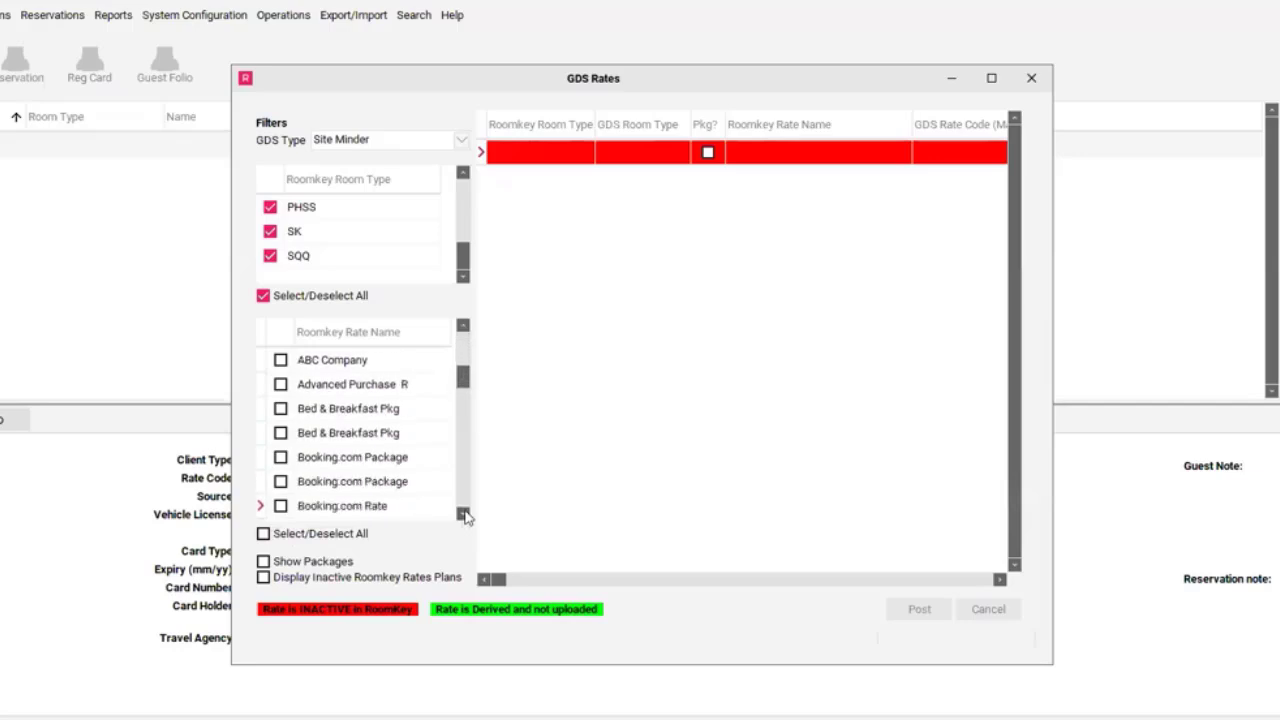
pyautogui.scroll(-7, 465, 516)
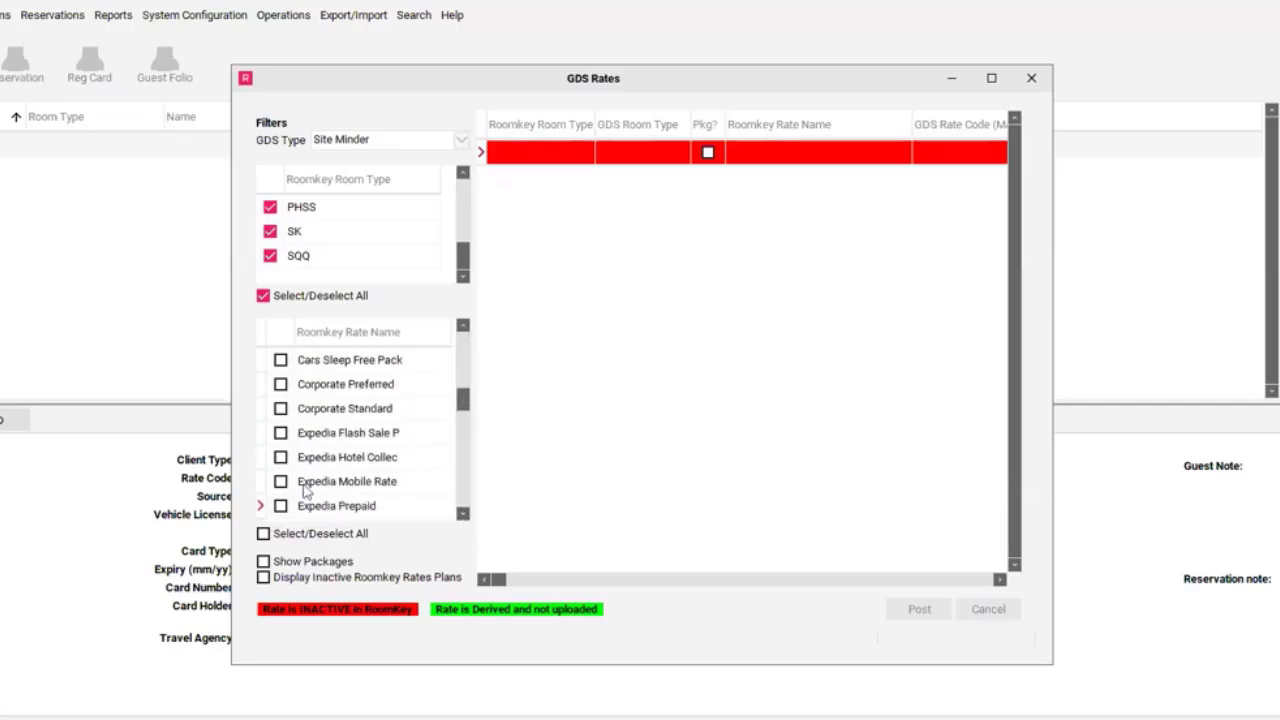
pyautogui.click(280, 481)
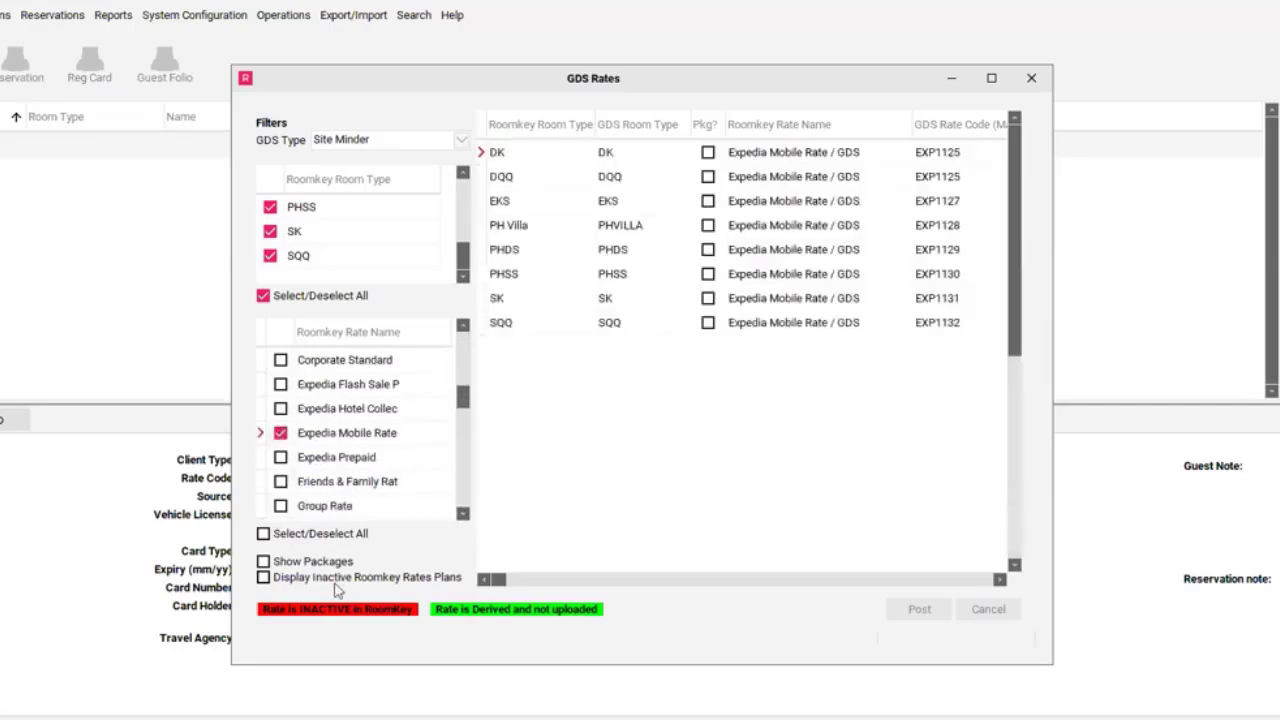
# Widen the GDS Rates window to fit all rate columns through Uploaded Rates.
pyautogui.click(991, 79)
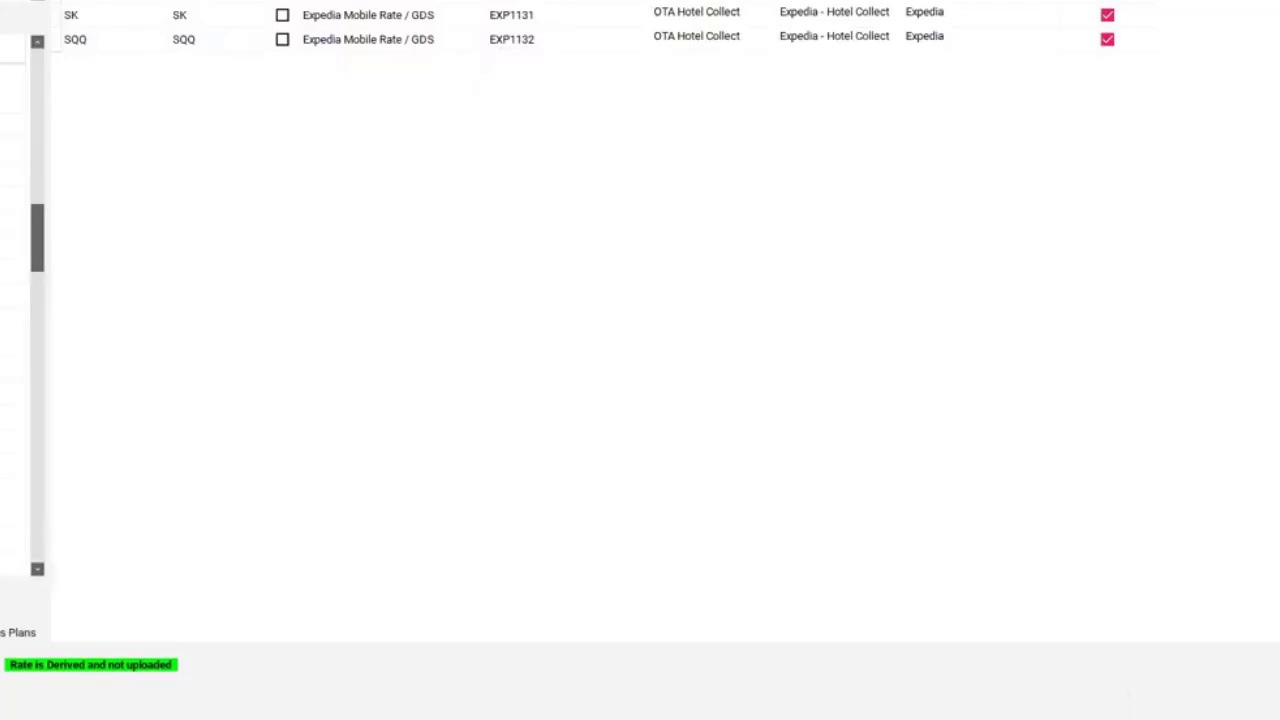
pyautogui.click(1219, 1)
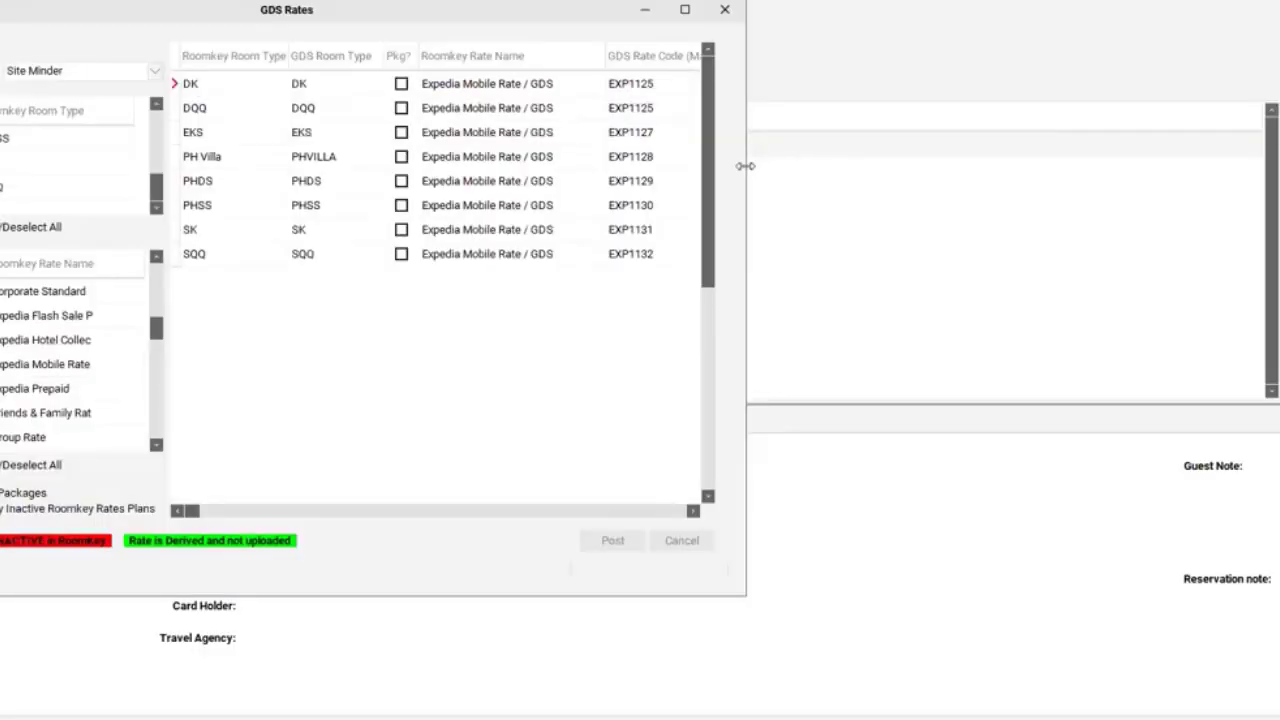
pyautogui.moveTo(745, 166); pyautogui.dragTo(1279, 166)
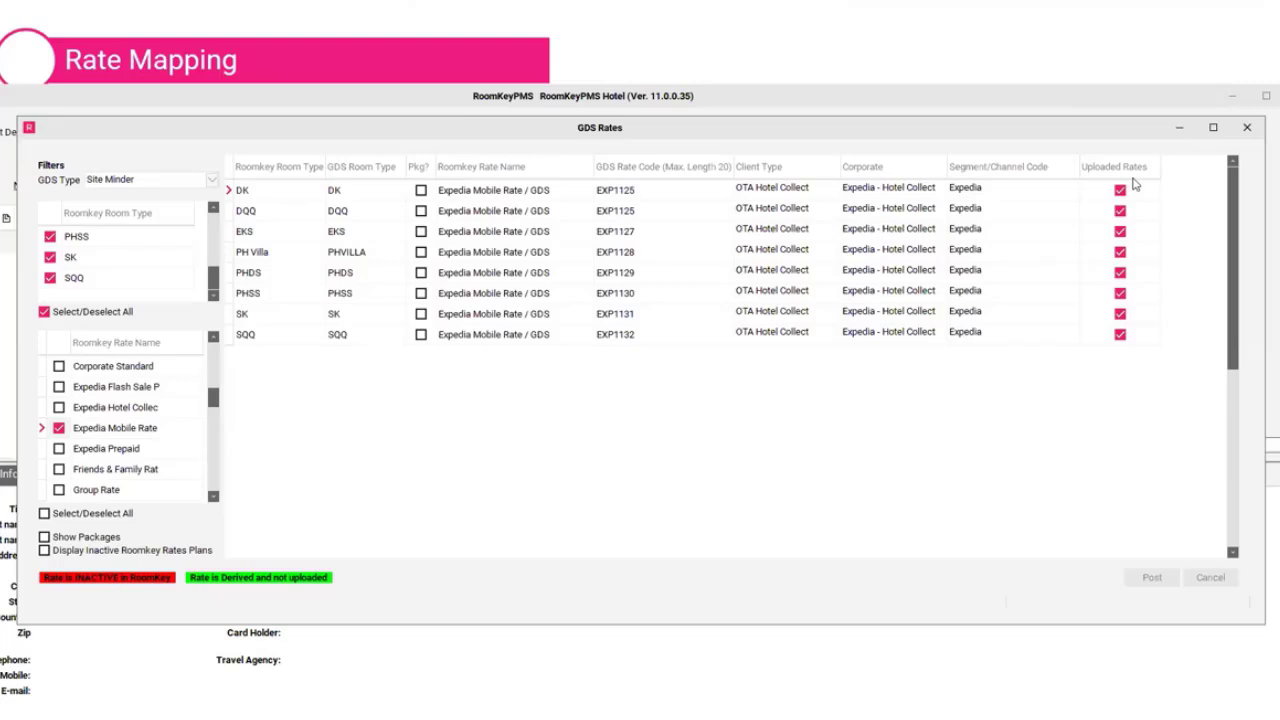
# Turn off Uploaded Rates for the Expedia Mobile Rate / GDS rows of all eight room types, from DK to SQQ.
pyautogui.click(1120, 191)
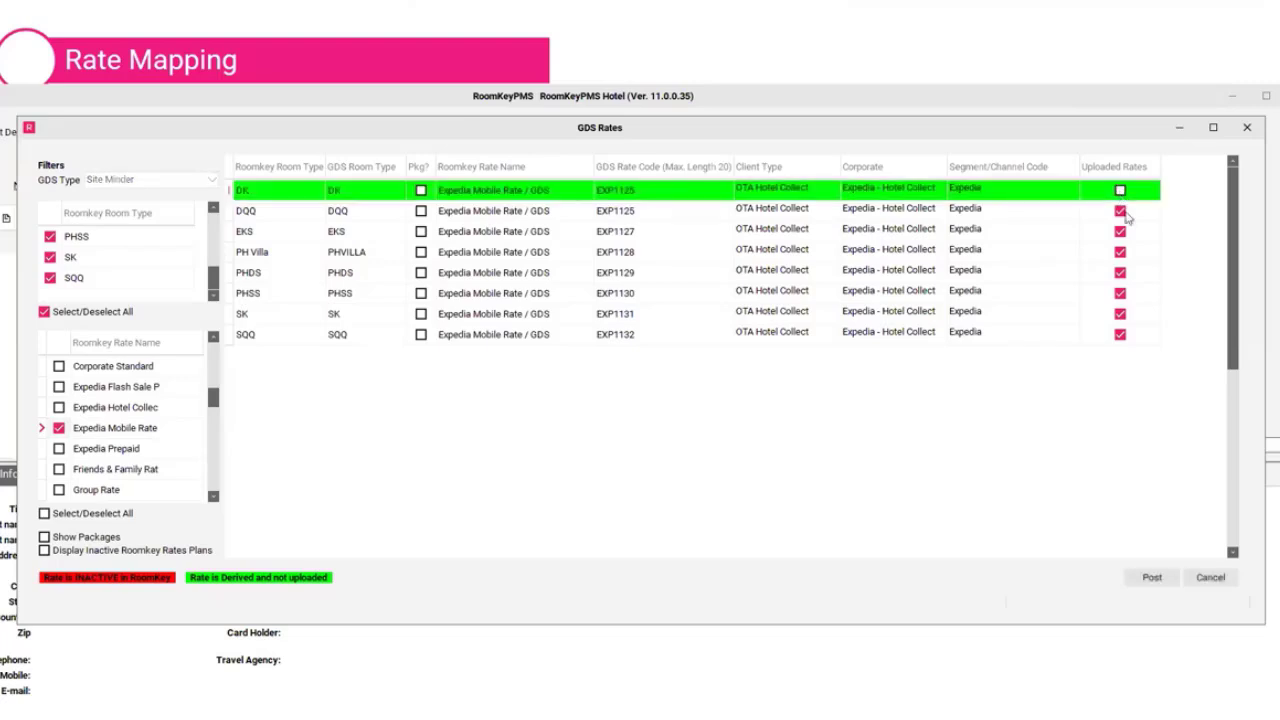
pyautogui.click(1120, 211)
pyautogui.click(1120, 231)
pyautogui.click(1120, 252)
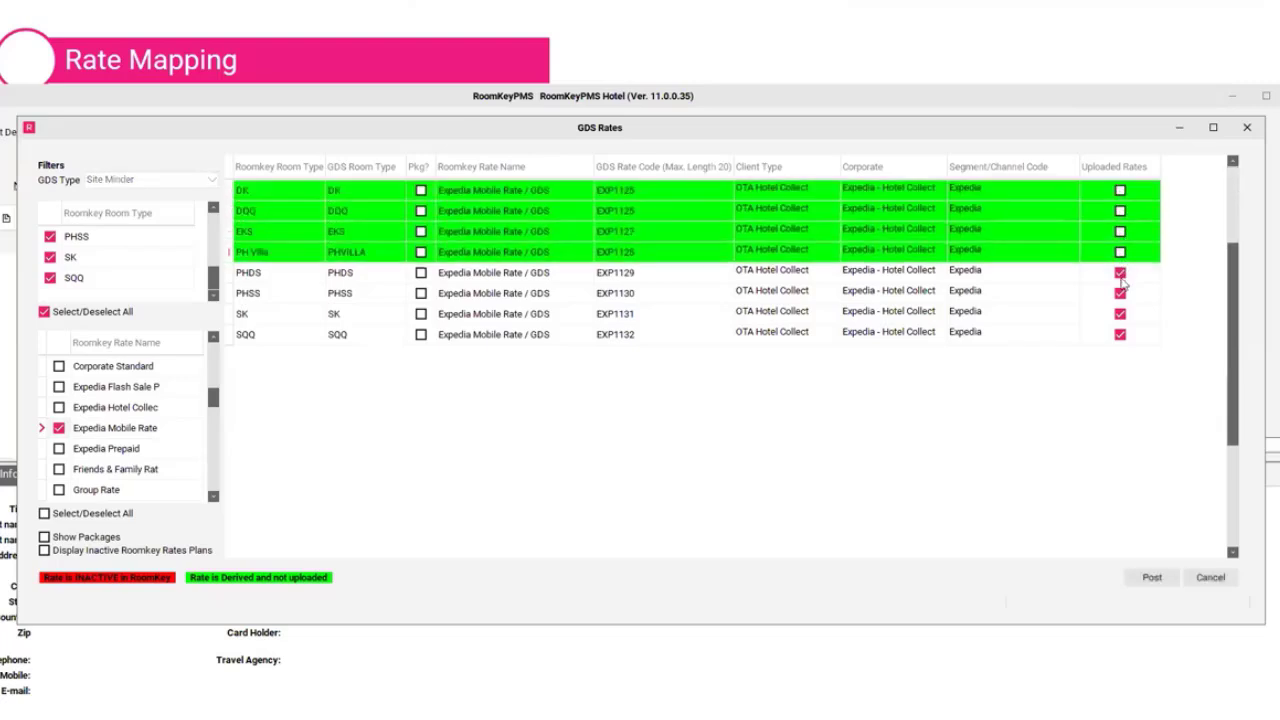
pyautogui.click(1120, 272)
pyautogui.click(1120, 293)
pyautogui.click(1120, 313)
pyautogui.click(1120, 335)
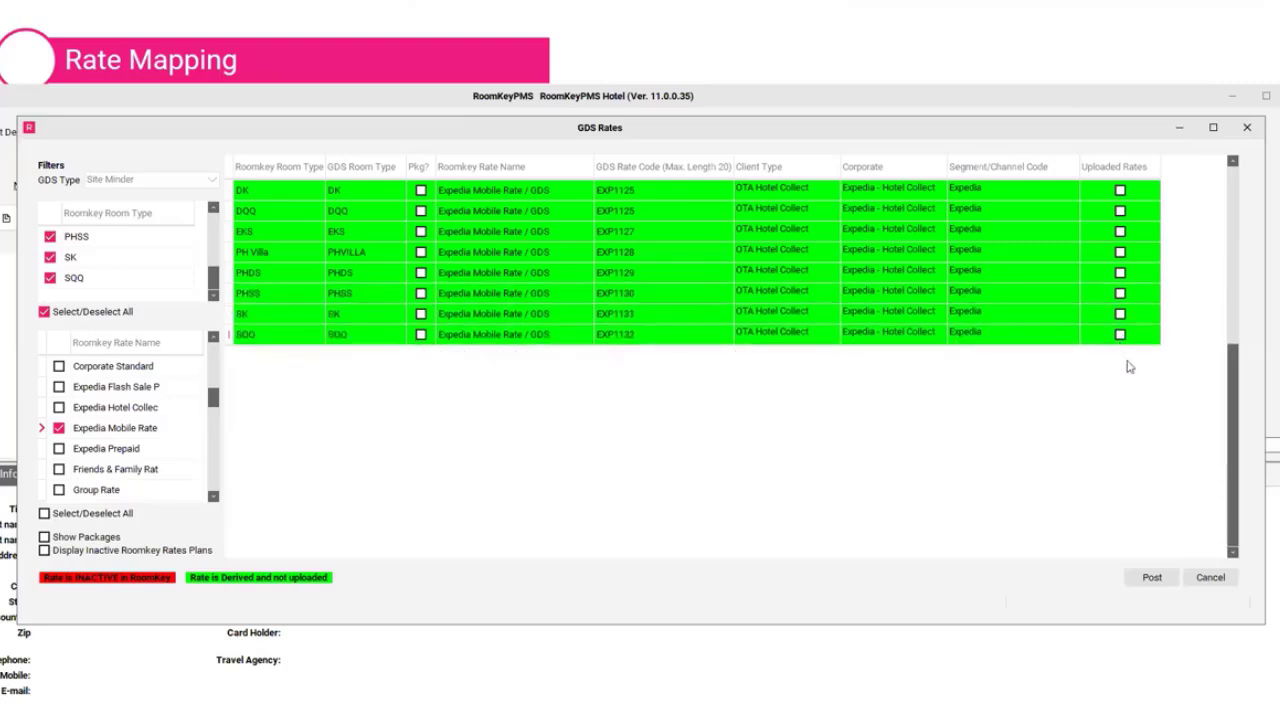
# Post the Expedia Mobile Rate changes and close the GDS Rates window.
pyautogui.click(1153, 578)
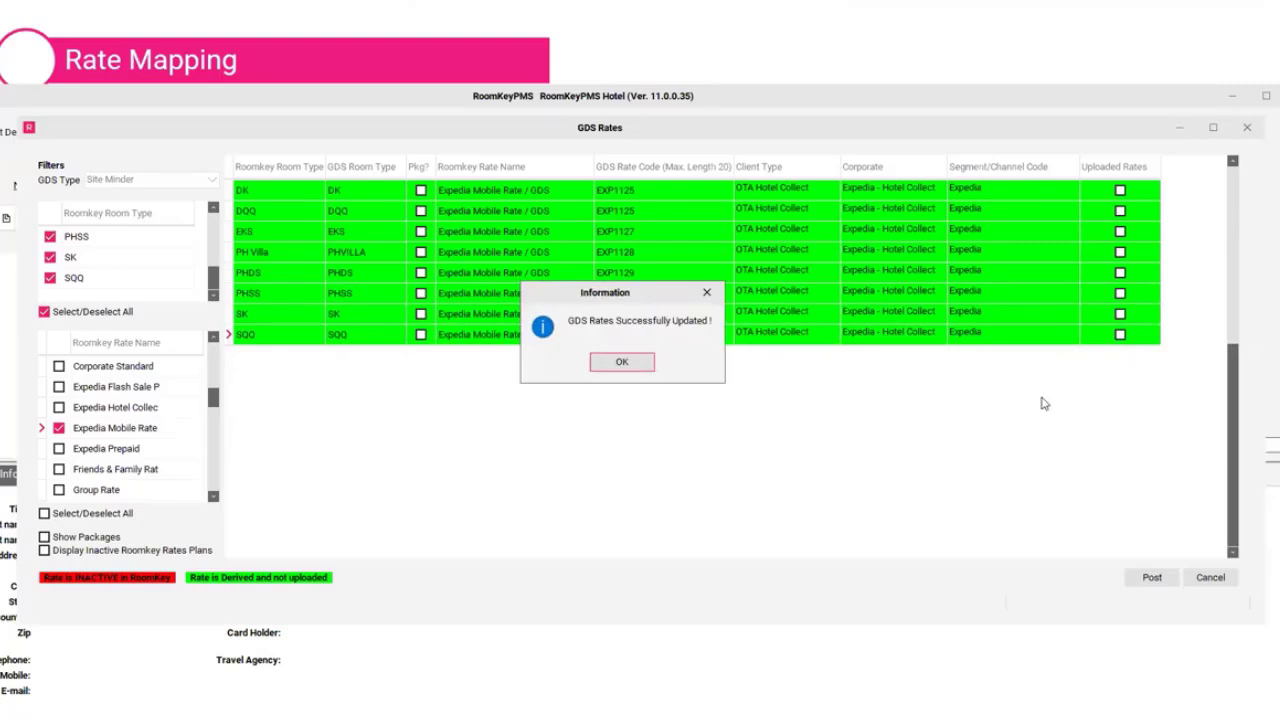
pyautogui.press('Return')
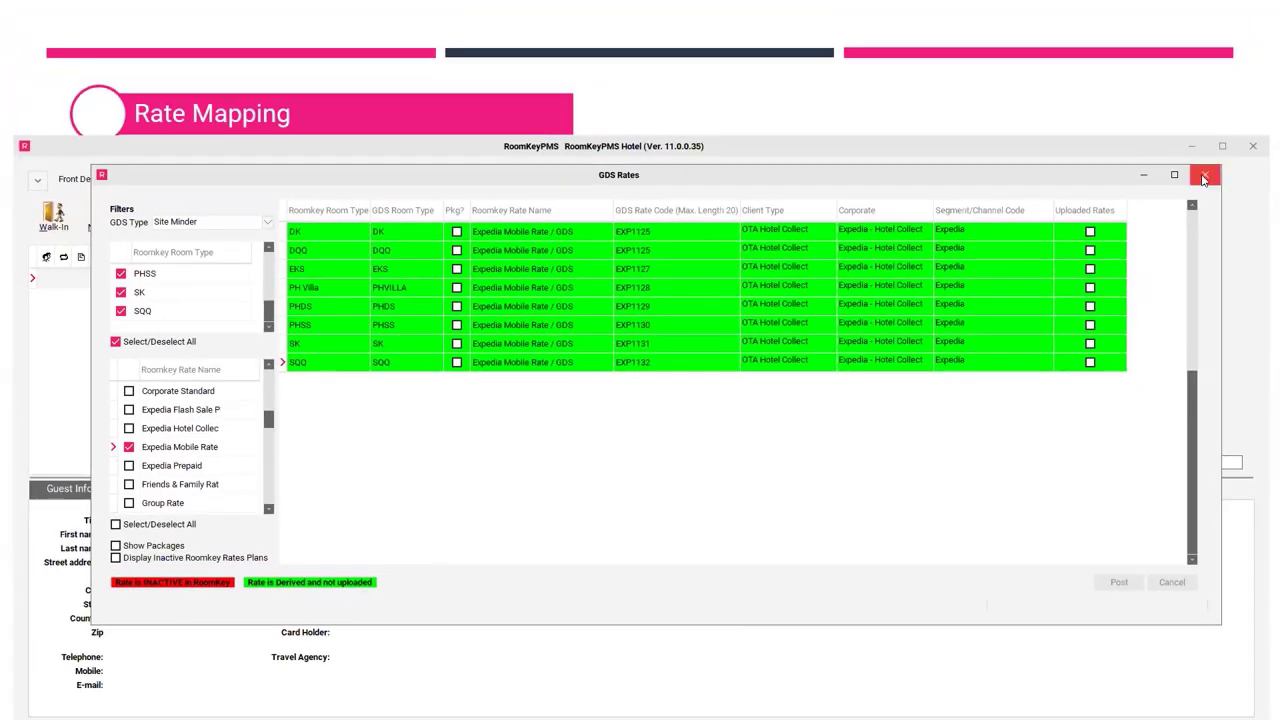
pyautogui.click(1205, 177)
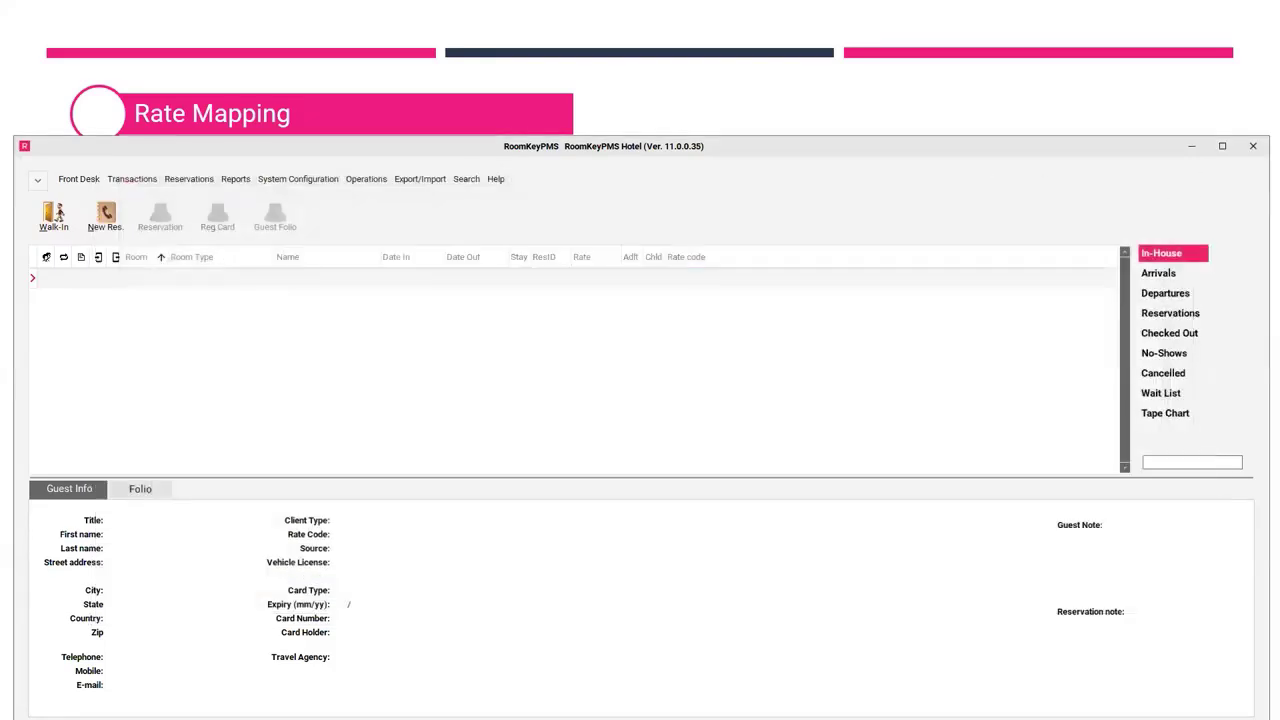